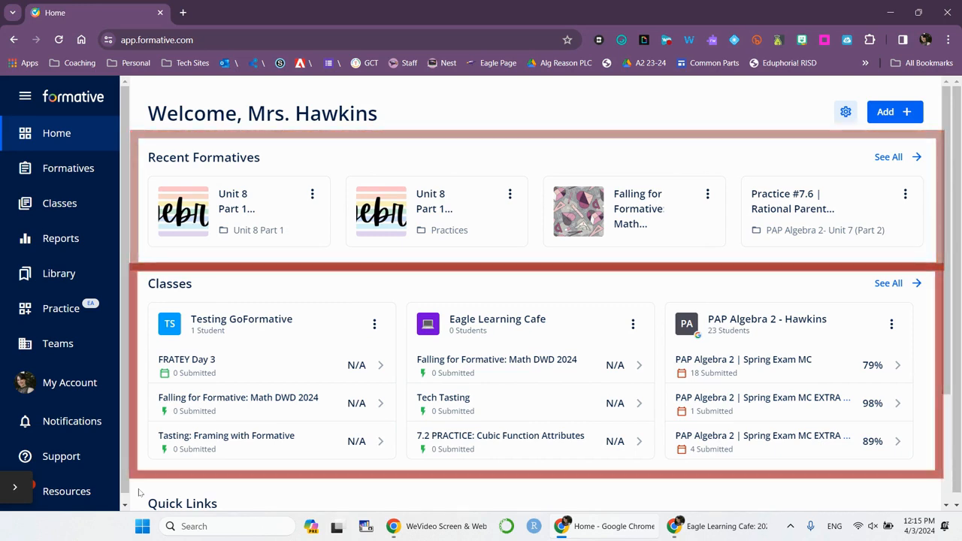
Look over the home page and start a new formative with the Enhance a Video option
scroll(143, 488, down, 1)
scroll(213, 410, down, 2)
scroll(228, 404, up, 3)
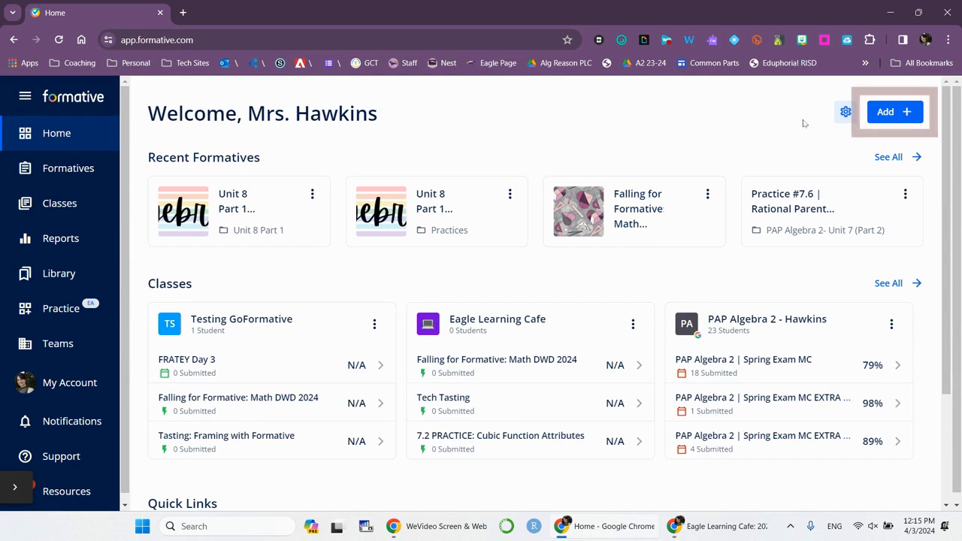
click(901, 117)
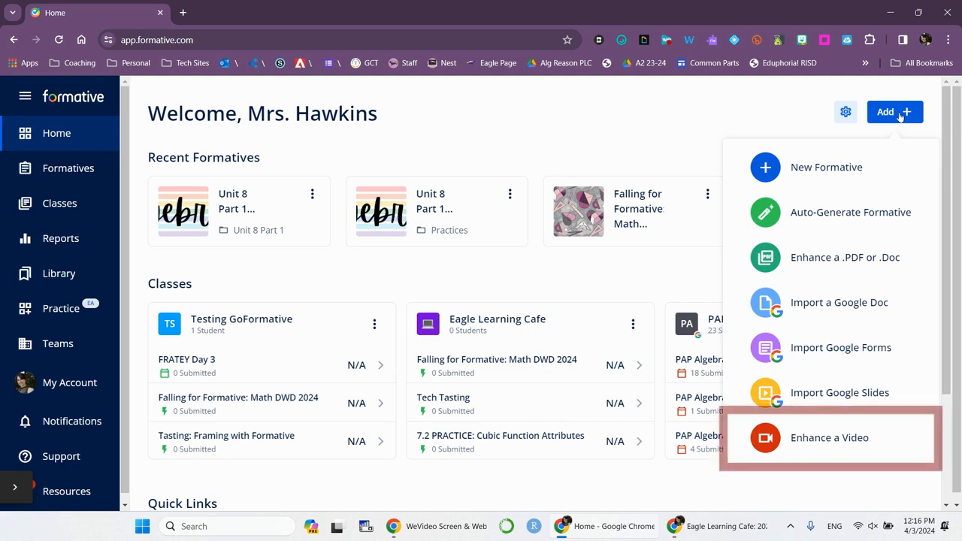
click(815, 444)
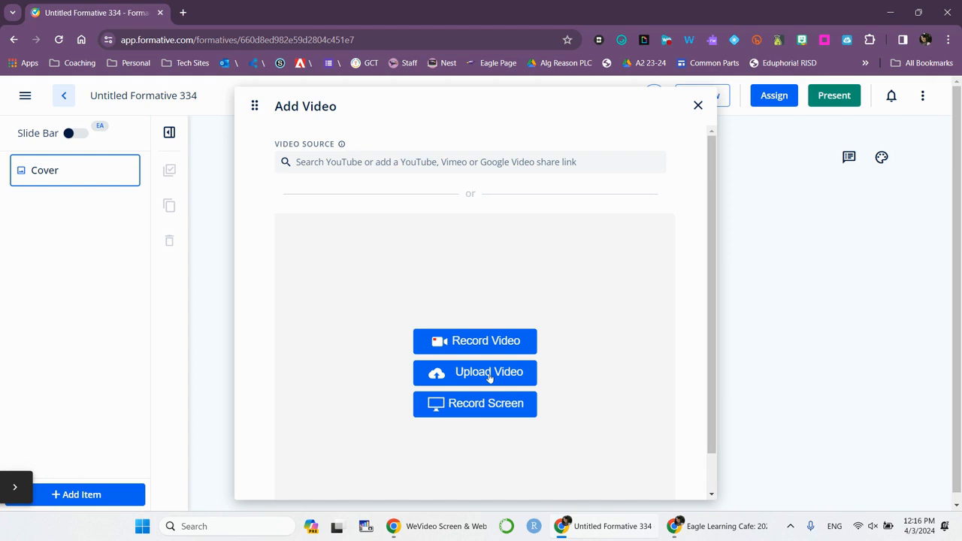
Search the video source for the teacher's factoring videos and add "7.1 | Factoring with Cubes" from the results
click(489, 161)
text(factoring hawkins)
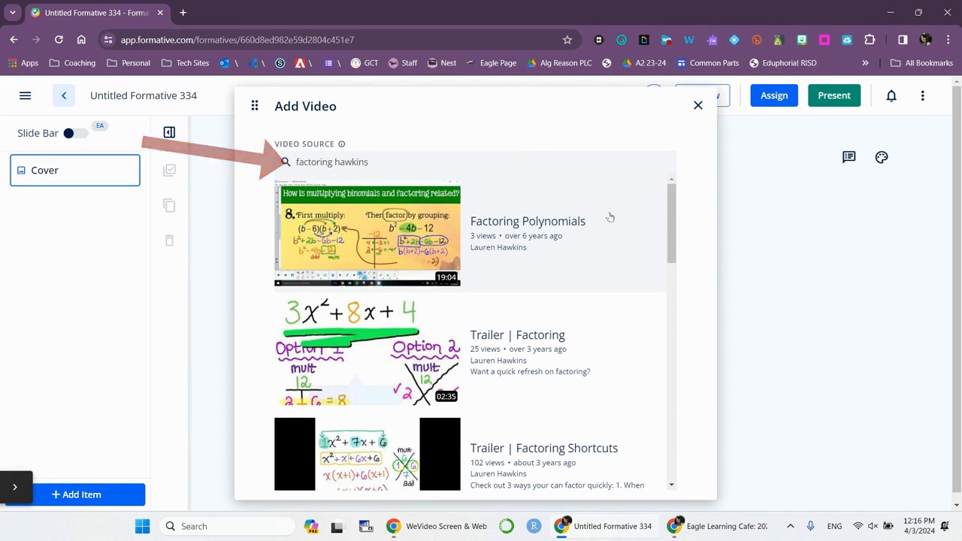
scroll(609, 218, down, 5)
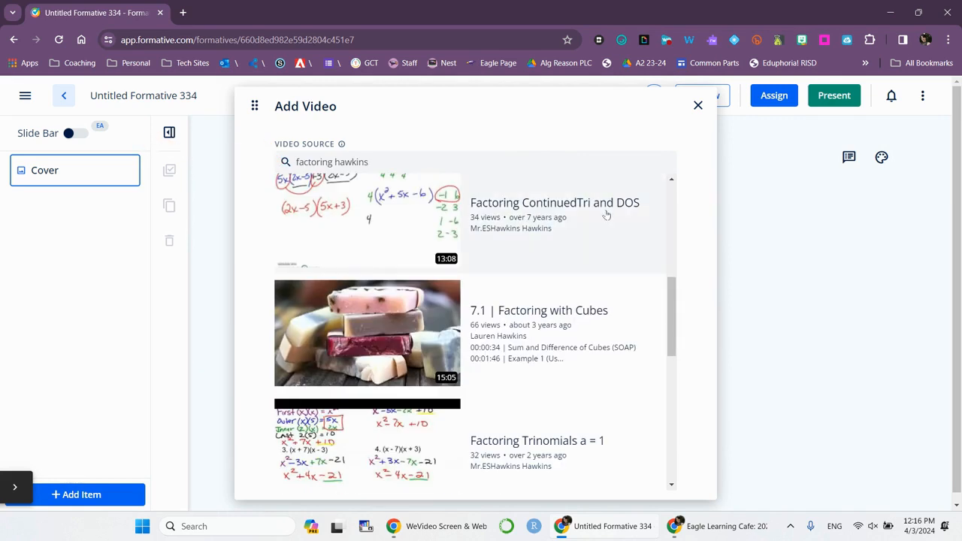
scroll(606, 215, down, 2)
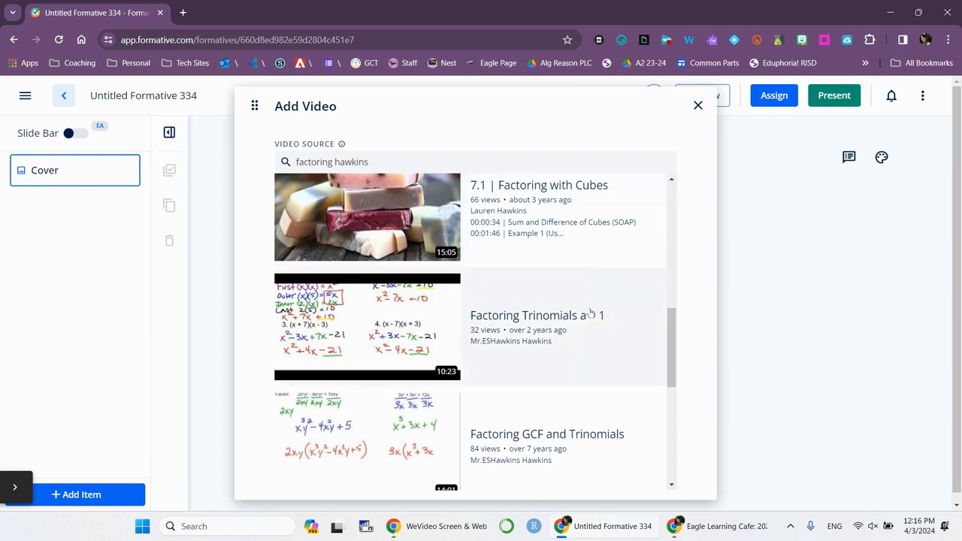
scroll(590, 315, down, 6)
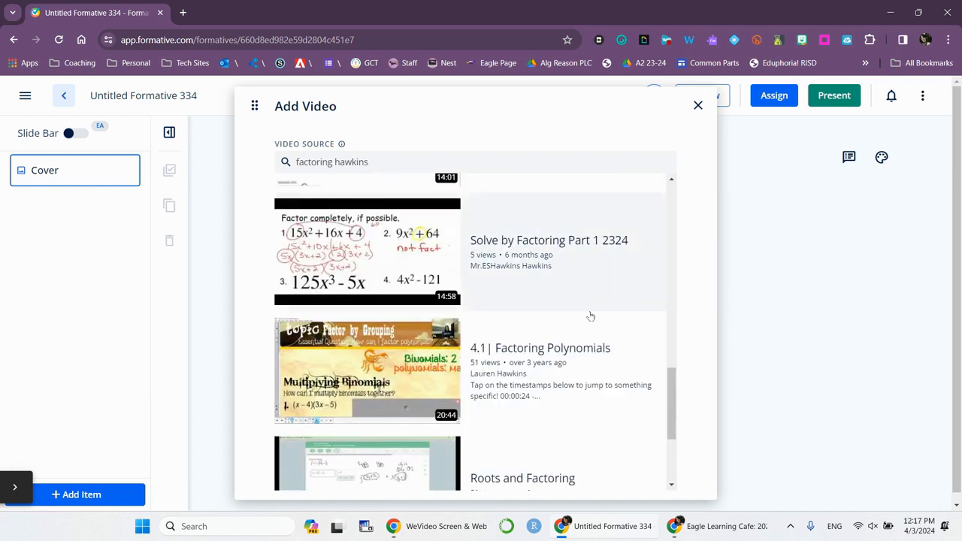
scroll(590, 316, down, 1)
scroll(593, 308, up, 2)
scroll(593, 308, up, 3)
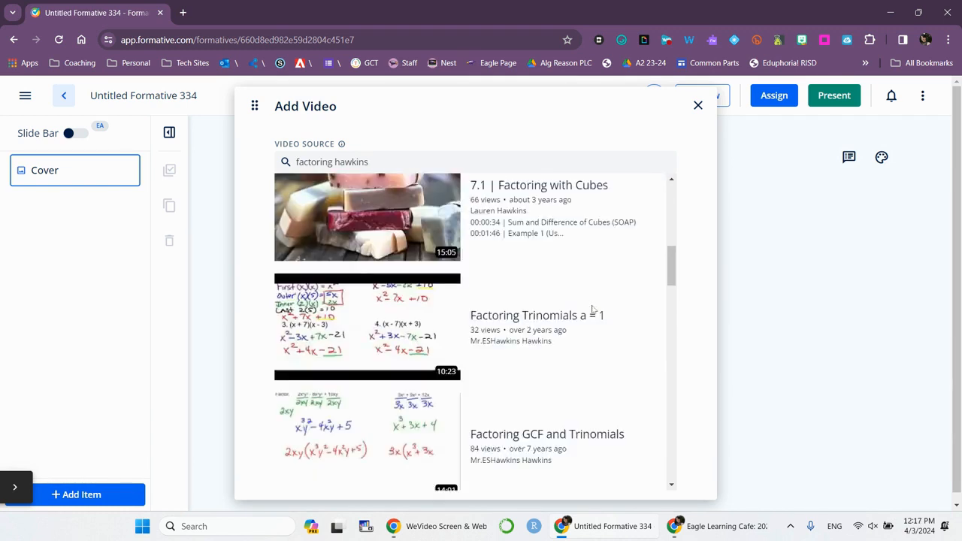
scroll(591, 309, up, 1)
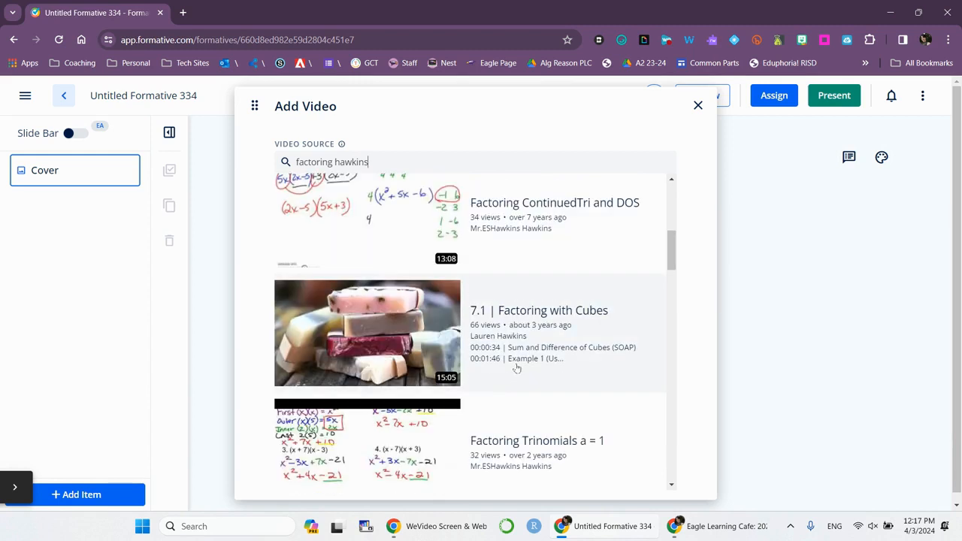
click(623, 319)
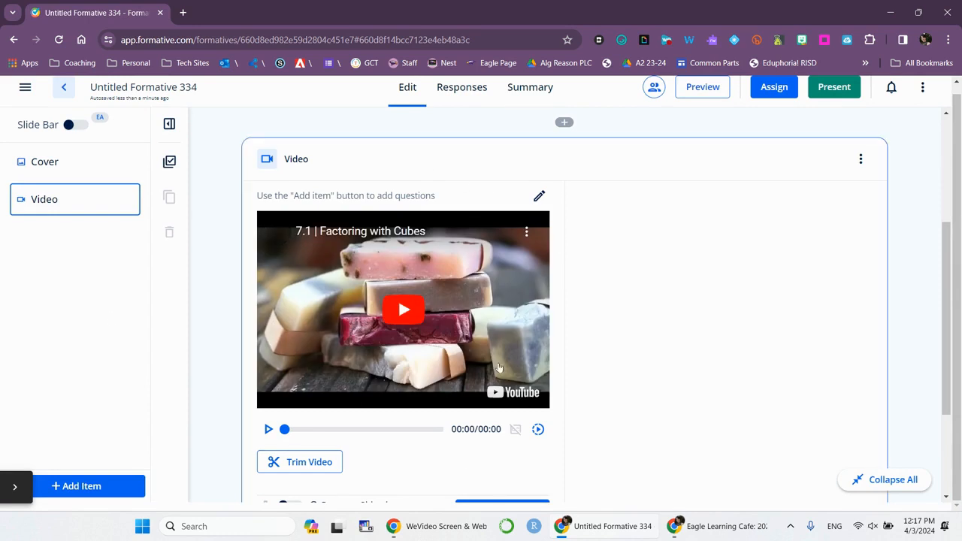
Rename the formative as "Topic 7.1 | Factoring with Cubes"
scroll(464, 285, up, 3)
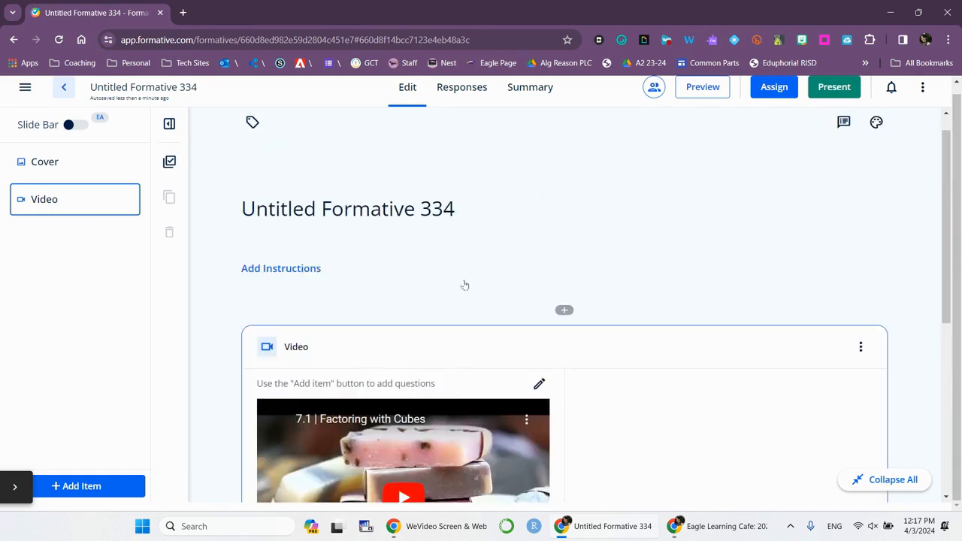
click(425, 204)
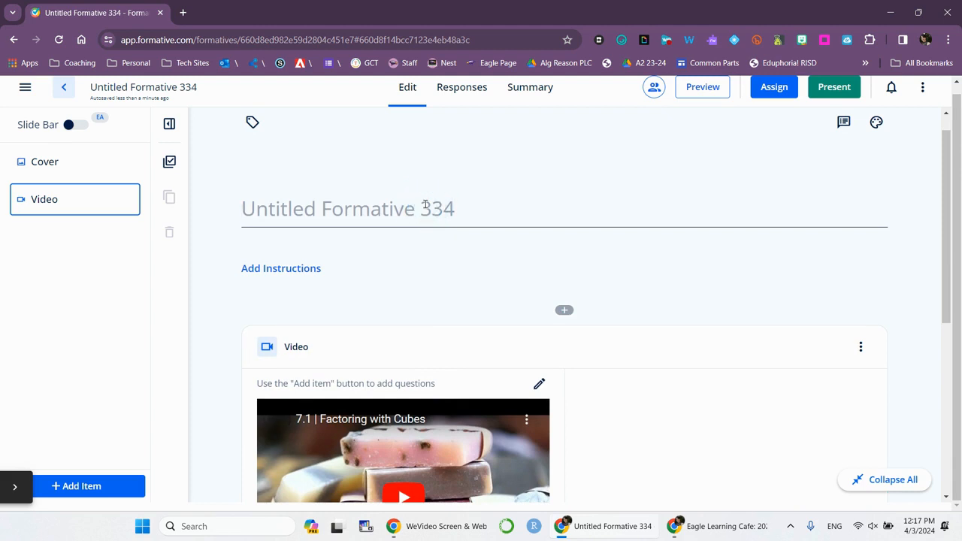
text(Topic 7.1 | Factoring with Cubes)
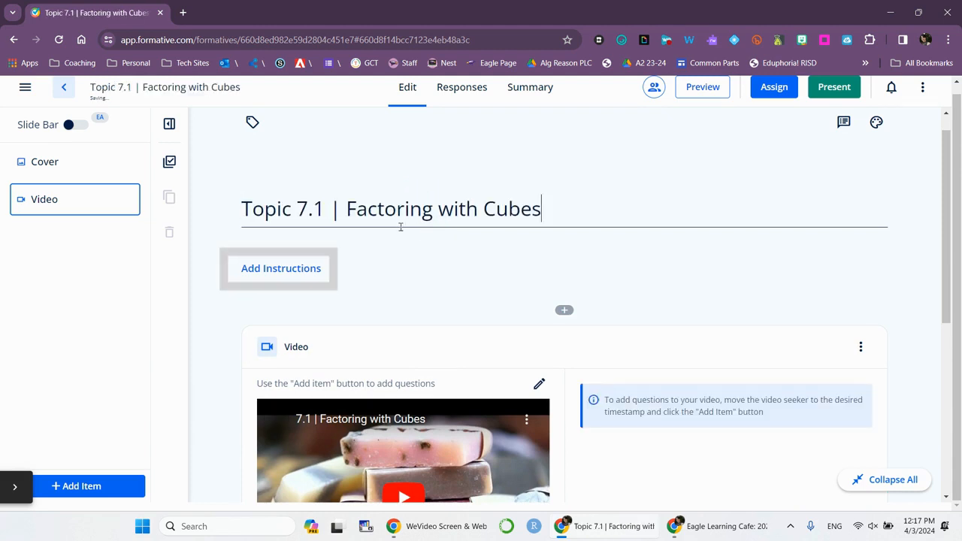
Upload the "SN Factoring Including Differenc..." file into the instructions and add the text "Snag a copy of our notes if you would like!"
click(281, 271)
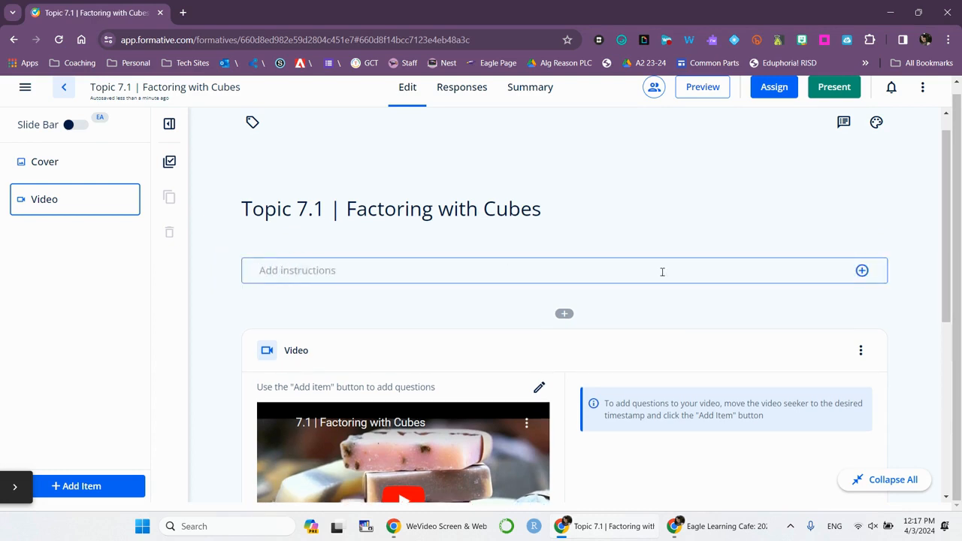
click(861, 271)
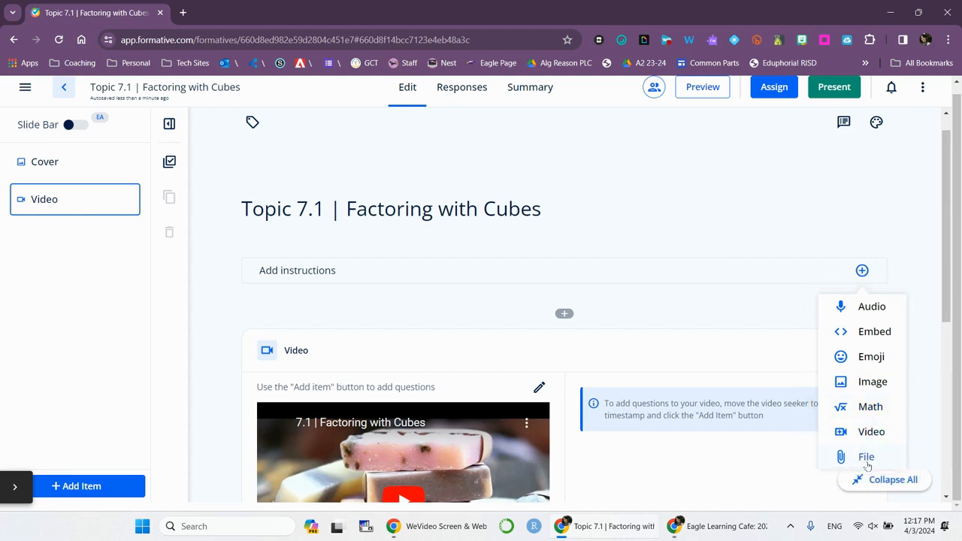
click(865, 457)
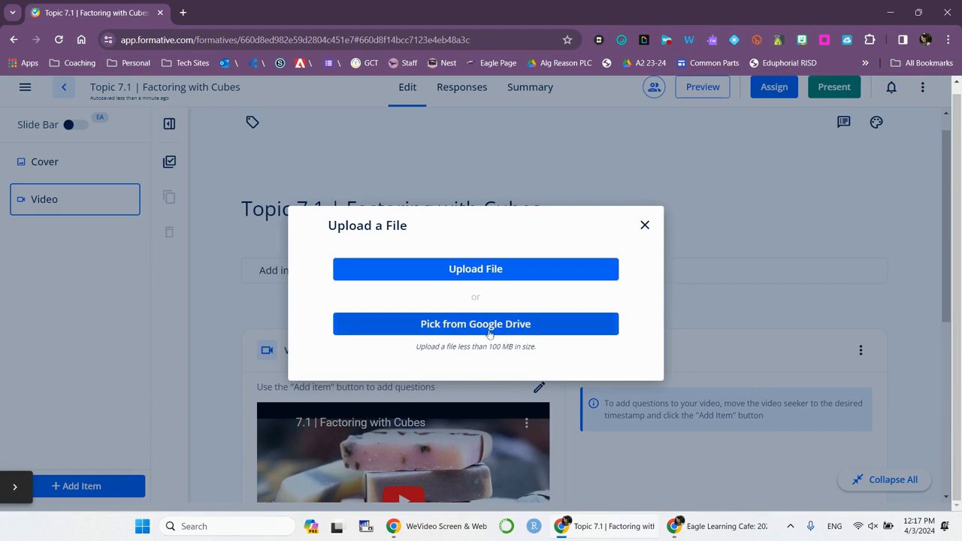
click(475, 272)
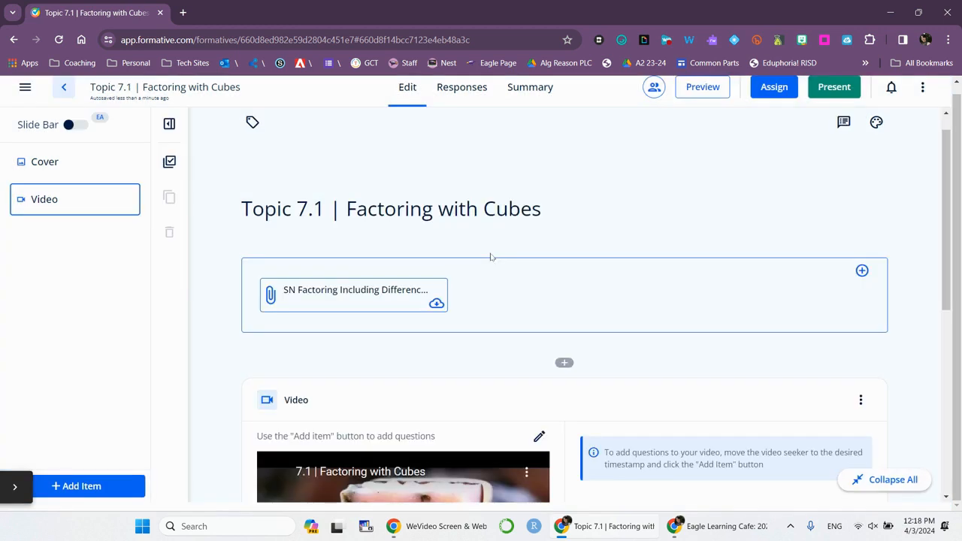
click(589, 293)
text(Snag a copy of our notes if you would like!)
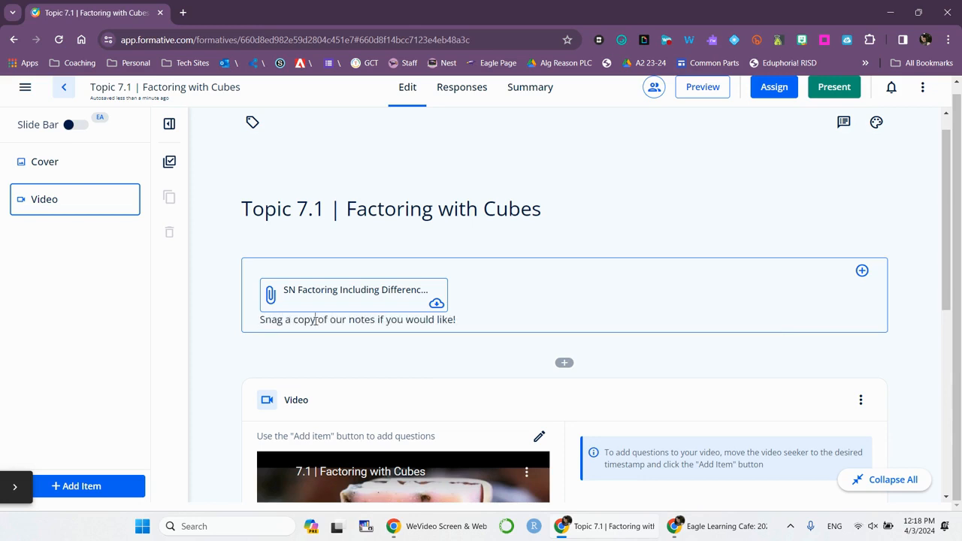
Format the words "Snag a copy" in the instructions as bold and red
drag(257, 321, 314, 319)
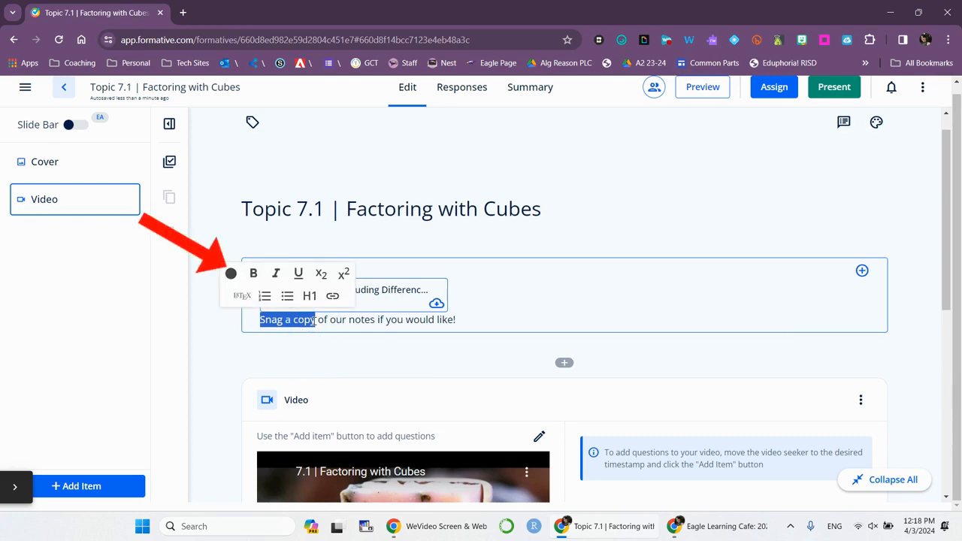
click(255, 274)
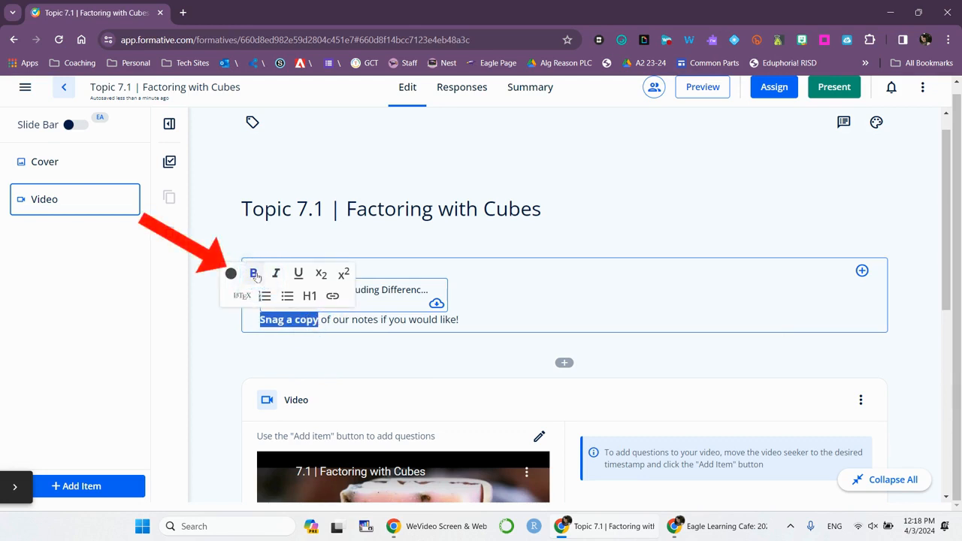
click(230, 274)
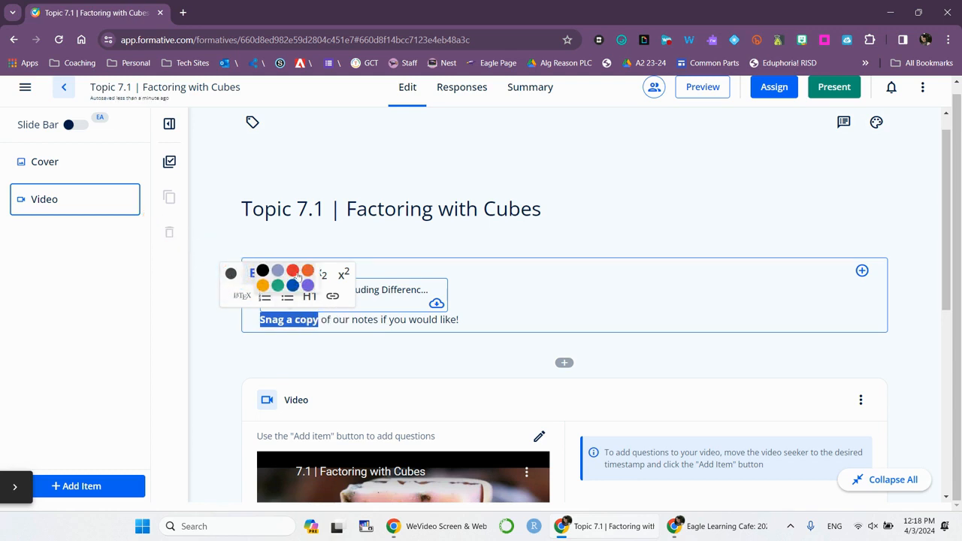
click(294, 272)
click(485, 316)
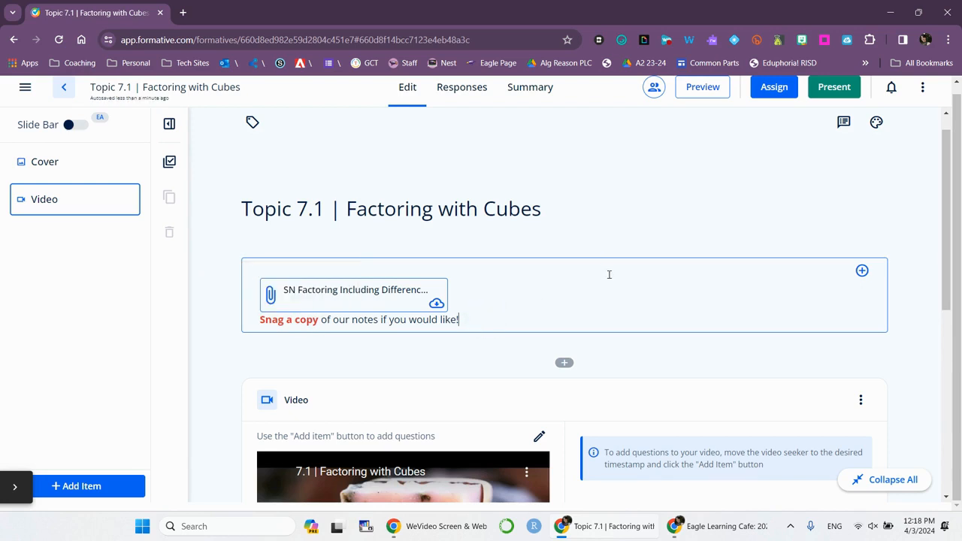
Trim the video so it ends at 08:44 and enable Prevent Skipping
scroll(605, 275, down, 3)
scroll(609, 275, down, 1)
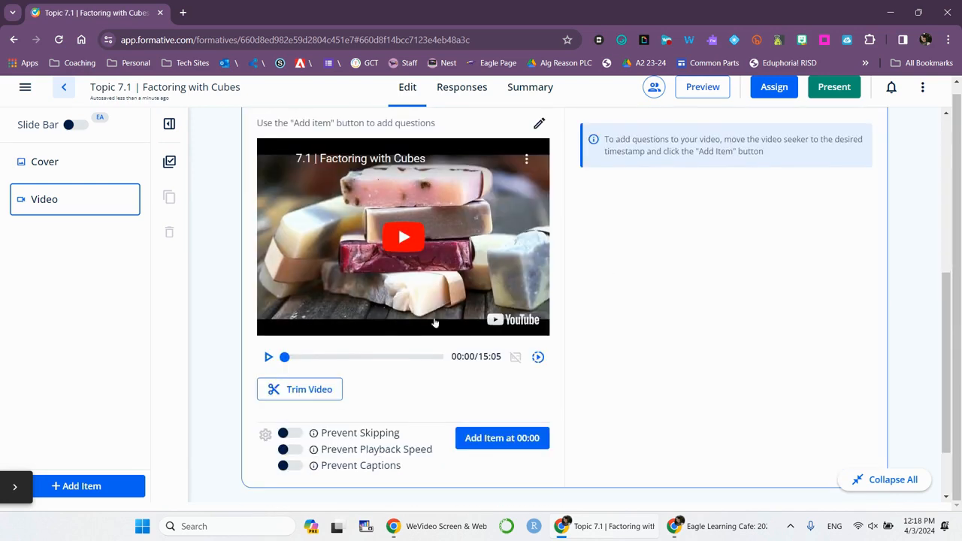
click(291, 390)
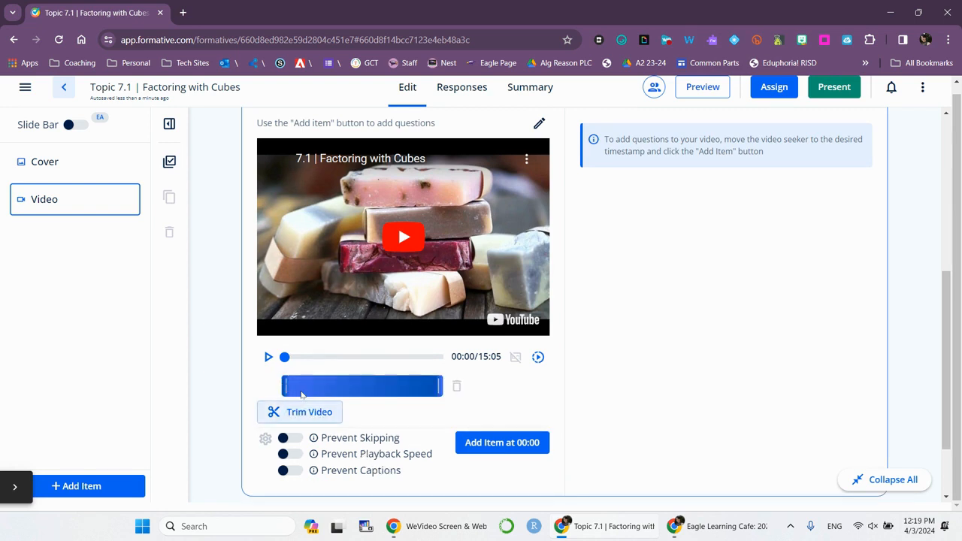
drag(434, 384, 377, 385)
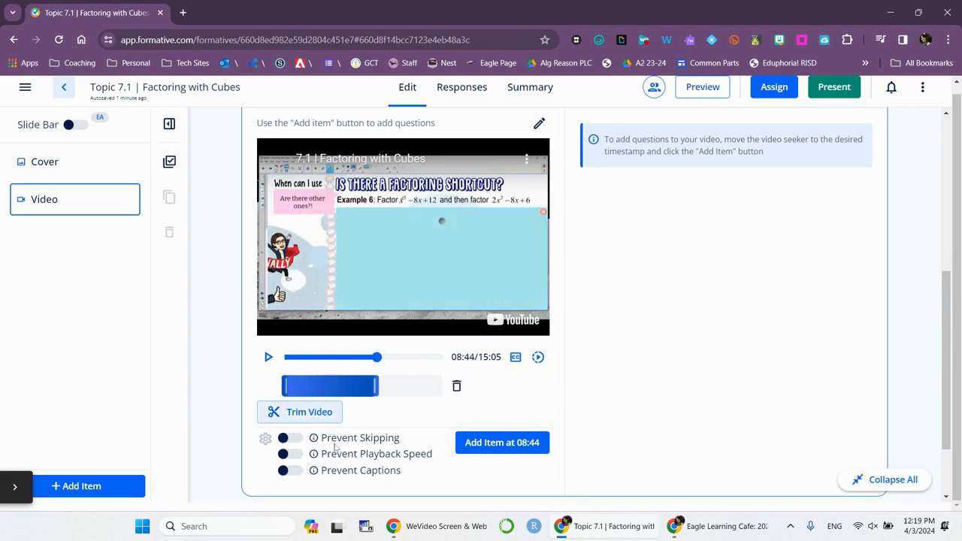
click(287, 439)
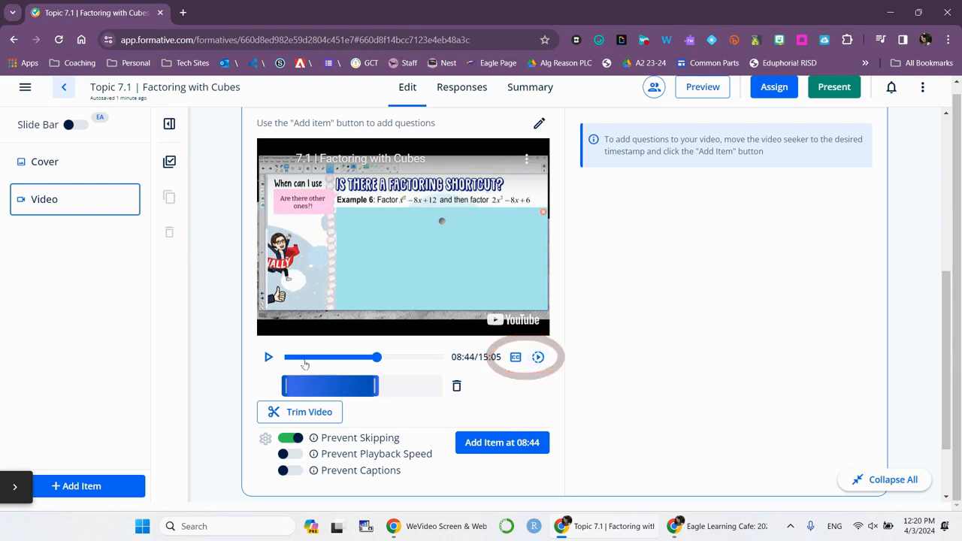
Add a Free Response item at 01:32 reading "Question here!", enable Display Word Count and check the hint explanation
drag(294, 360, 301, 357)
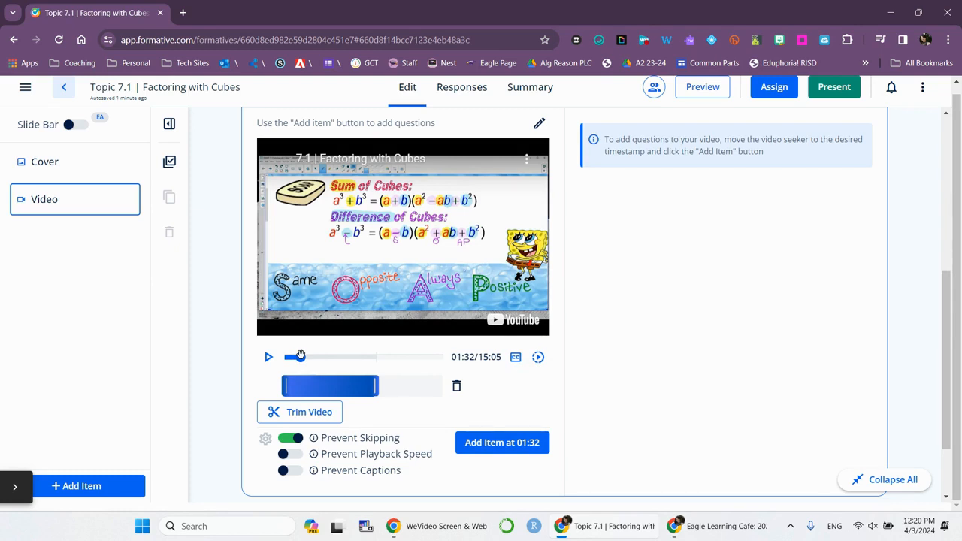
click(504, 443)
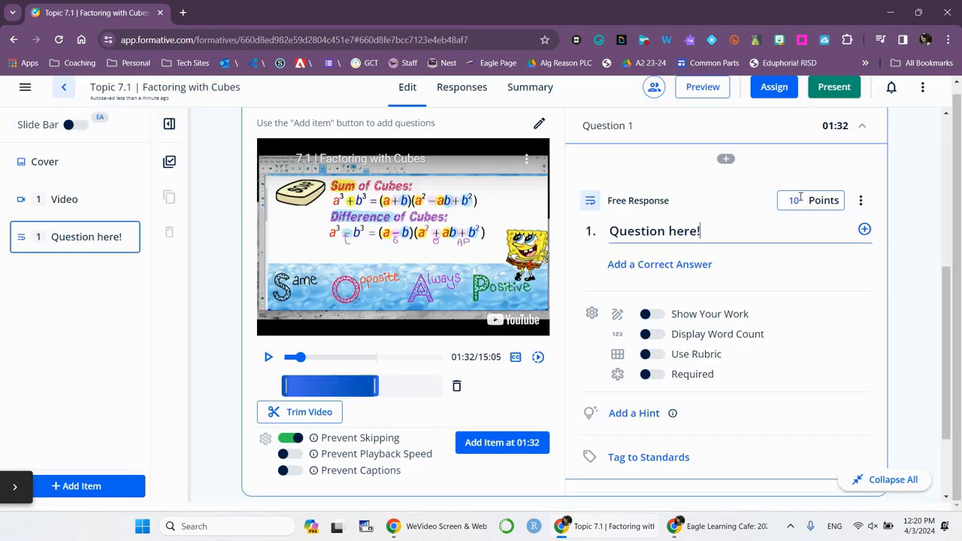
click(651, 335)
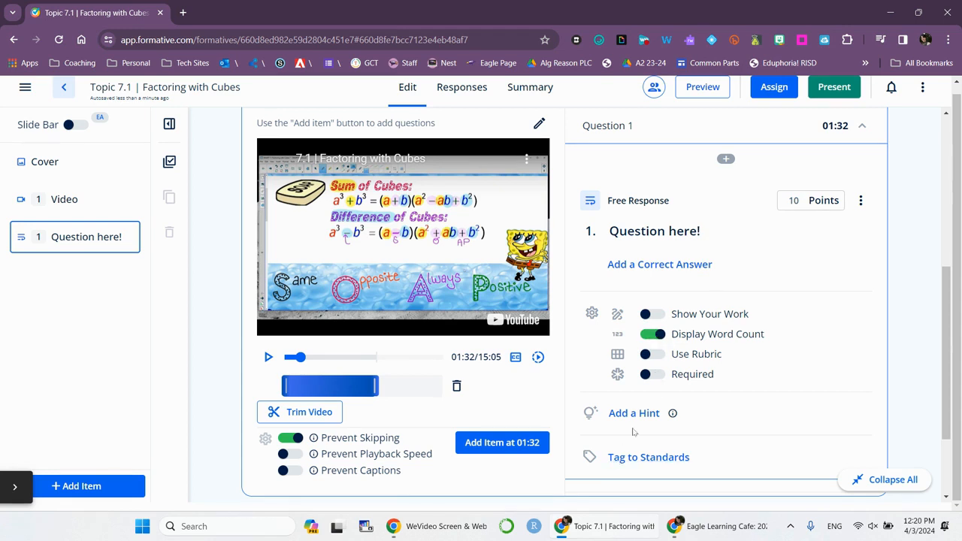
click(673, 414)
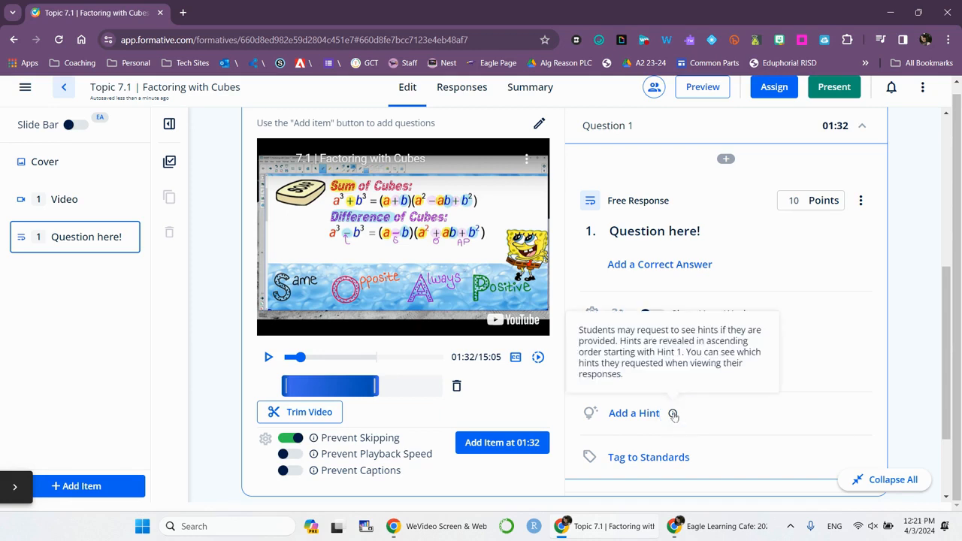
click(720, 403)
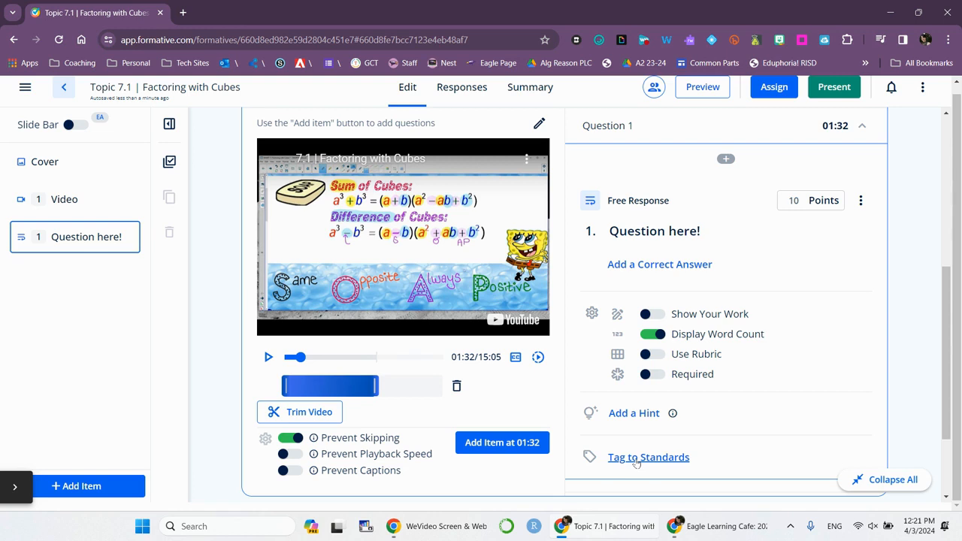
Add a Fill in the Blank question at 04:38 in the video and expand it for editing
scroll(676, 328, down, 1)
scroll(676, 328, up, 1)
click(303, 355)
drag(304, 355, 336, 355)
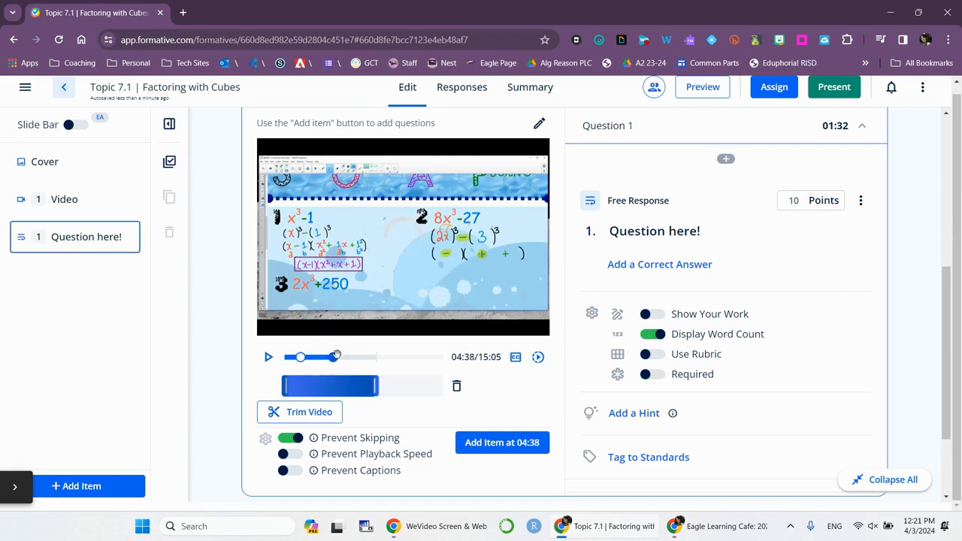
click(511, 447)
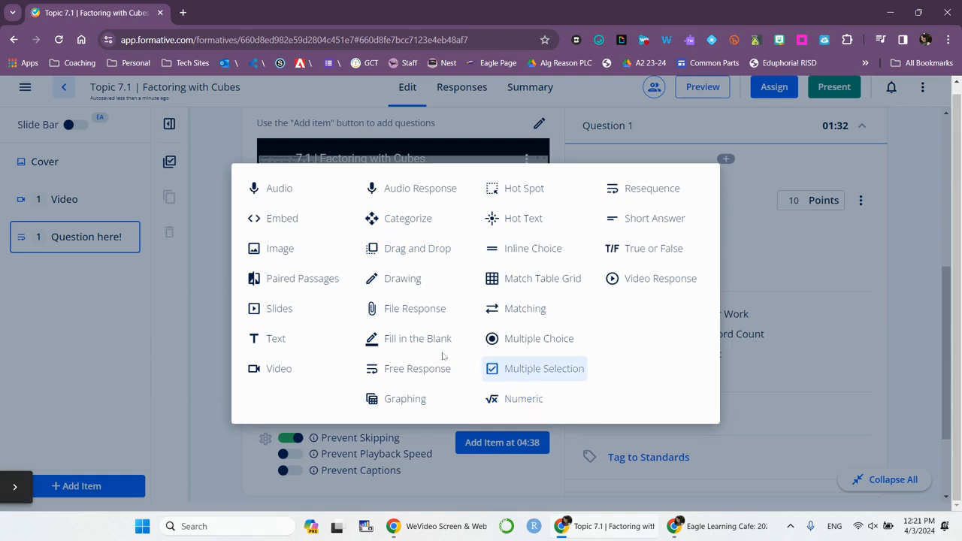
click(421, 340)
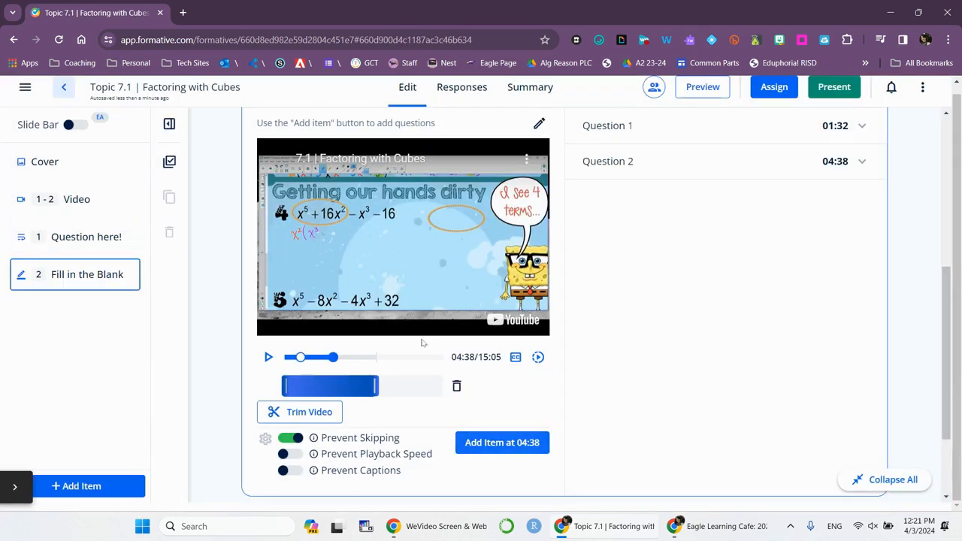
click(714, 167)
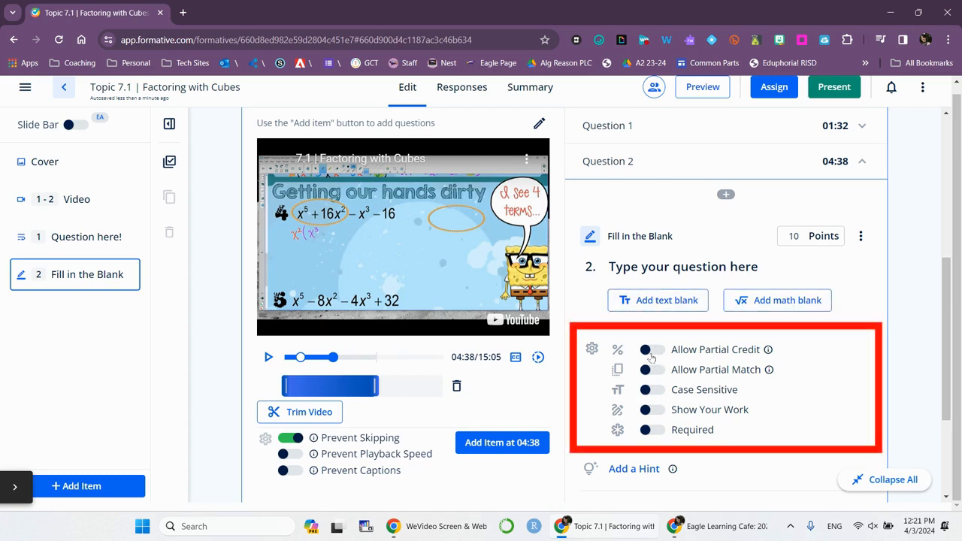
Make the Fill in the Blank question required and add a required Audio Response item at 06:42 reading "Summarize..."
click(651, 430)
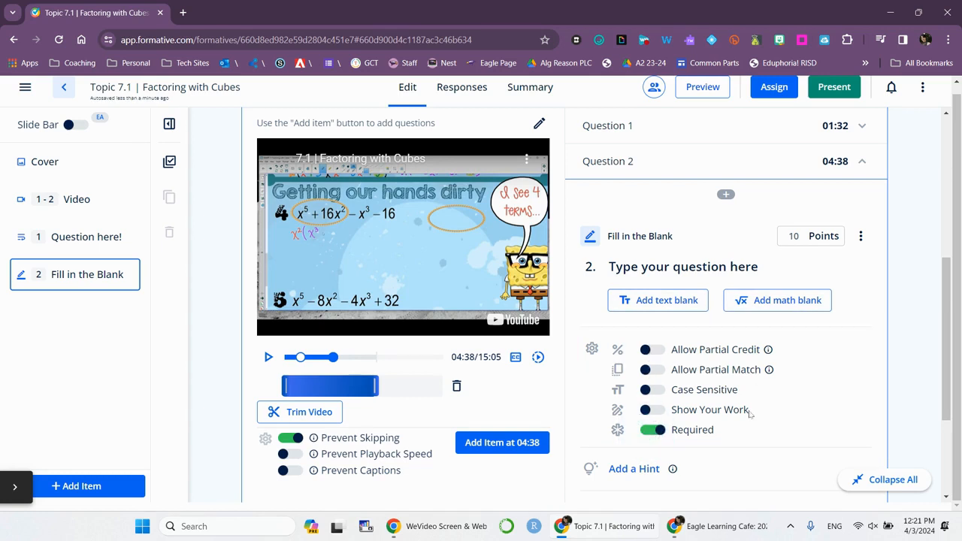
scroll(749, 414, down, 1)
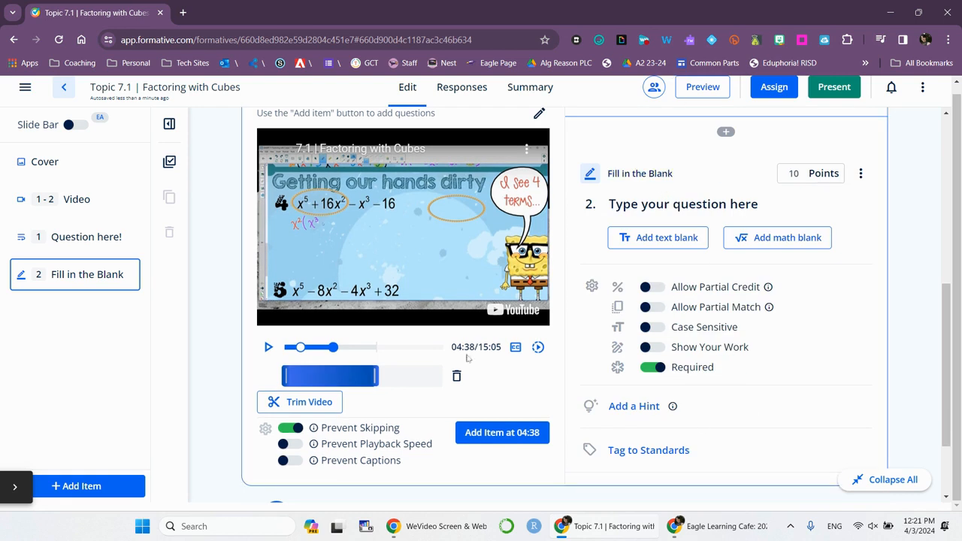
drag(333, 346, 355, 346)
click(519, 431)
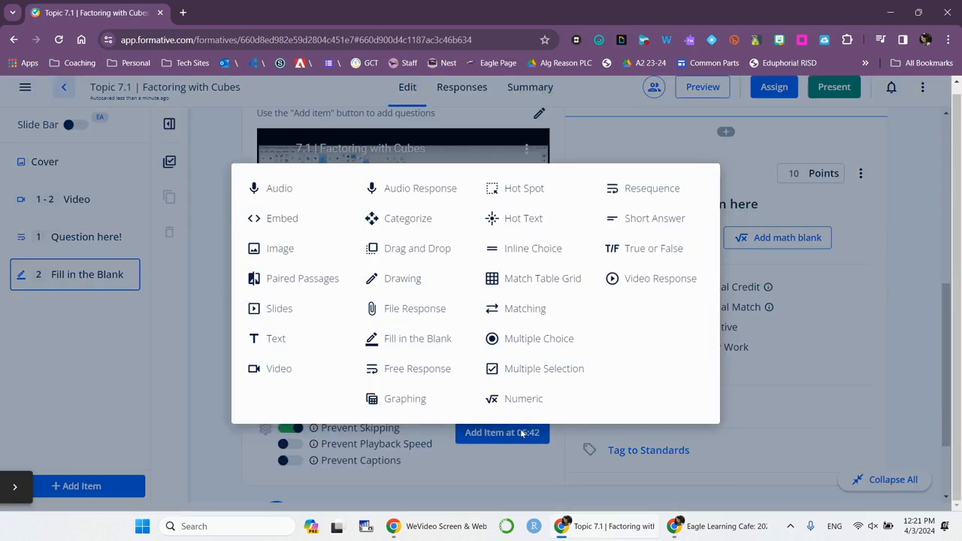
click(423, 189)
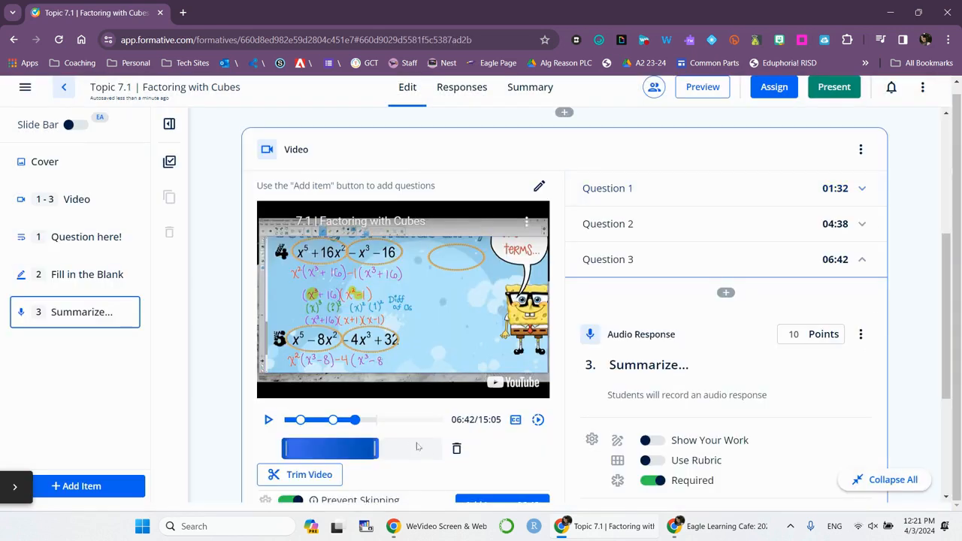
Review the content, question and layout types that can be added below the video, and close the list without adding anything
scroll(475, 439, down, 2)
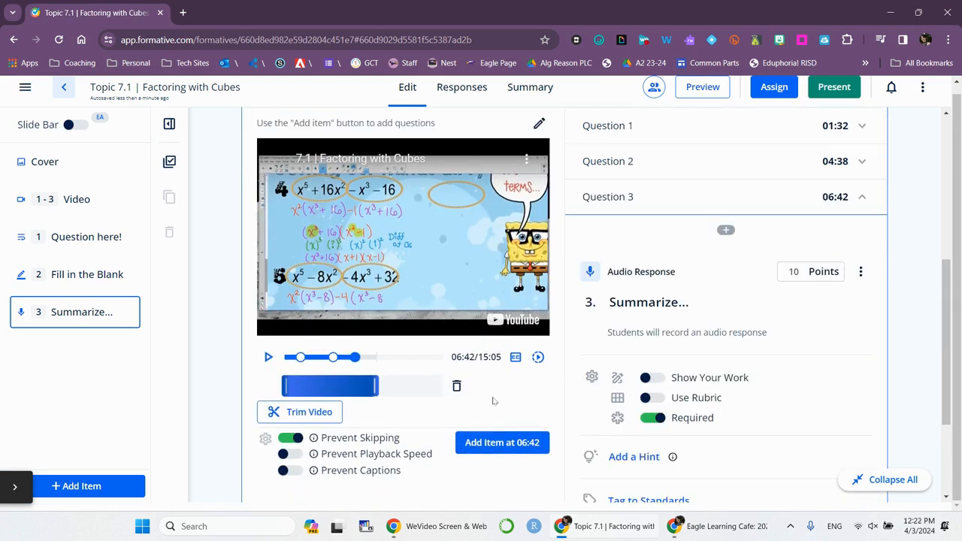
scroll(492, 400, down, 3)
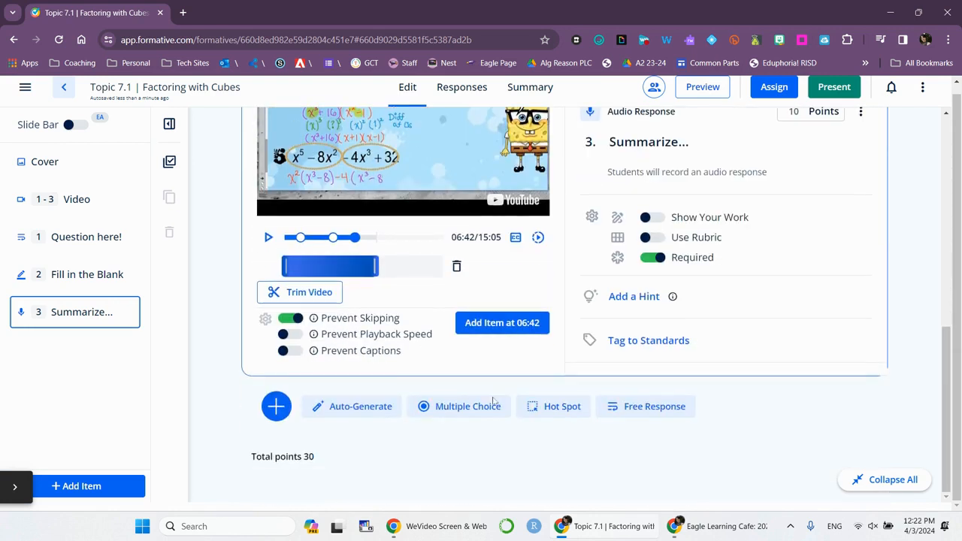
click(276, 407)
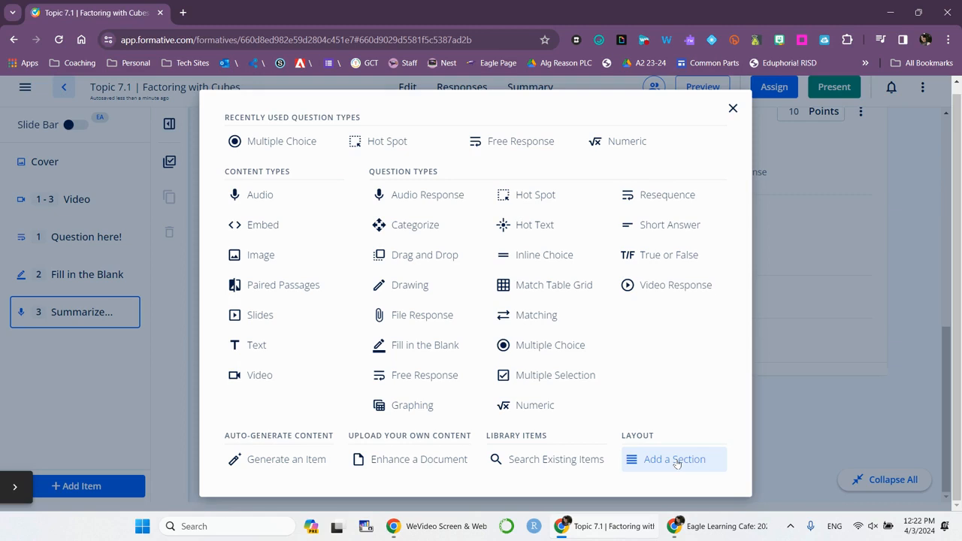
click(733, 108)
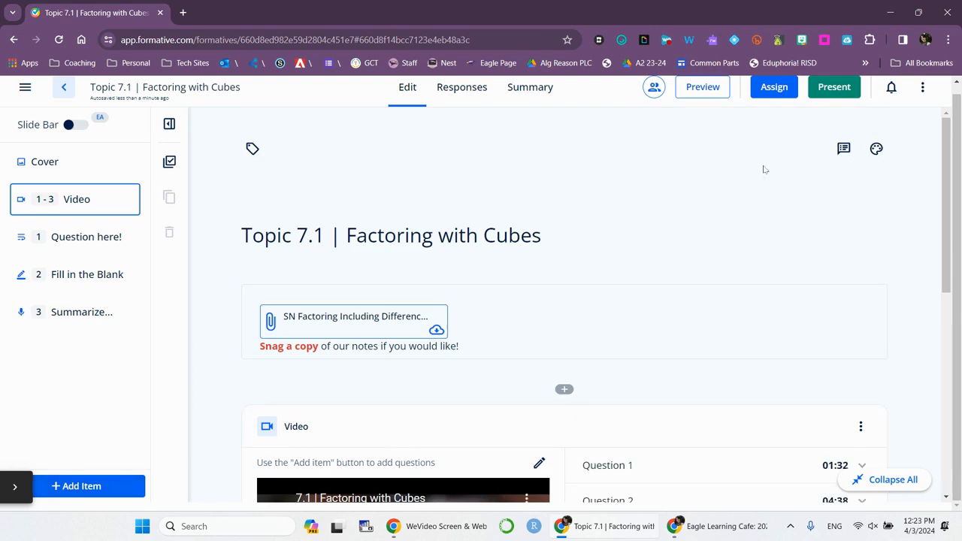
View the formative's responses page, select Guest Students for assignment and open that class's assign settings
click(479, 92)
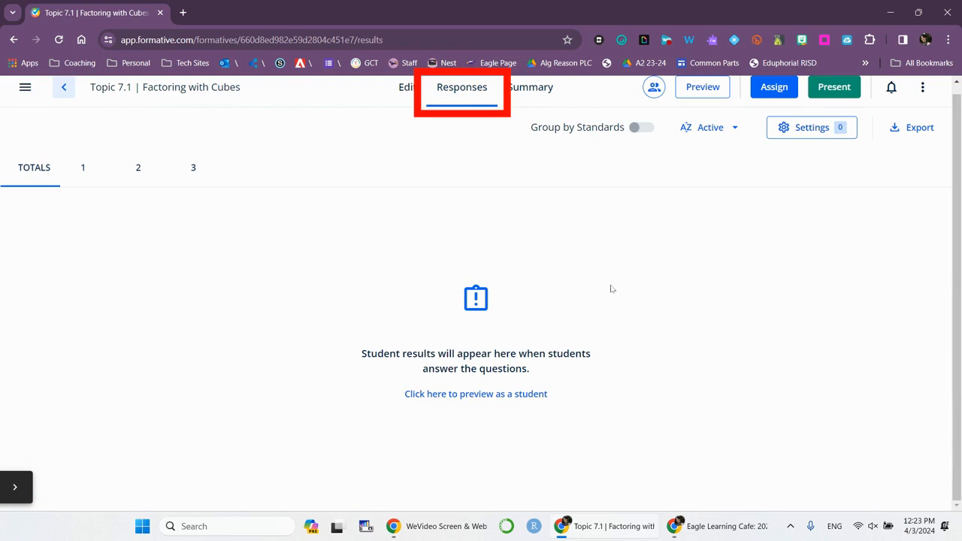
click(769, 94)
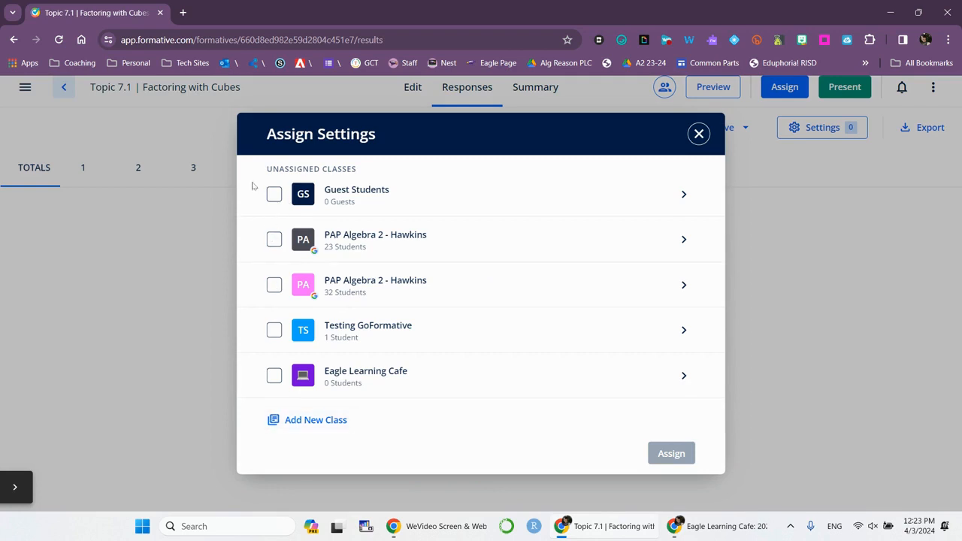
click(274, 195)
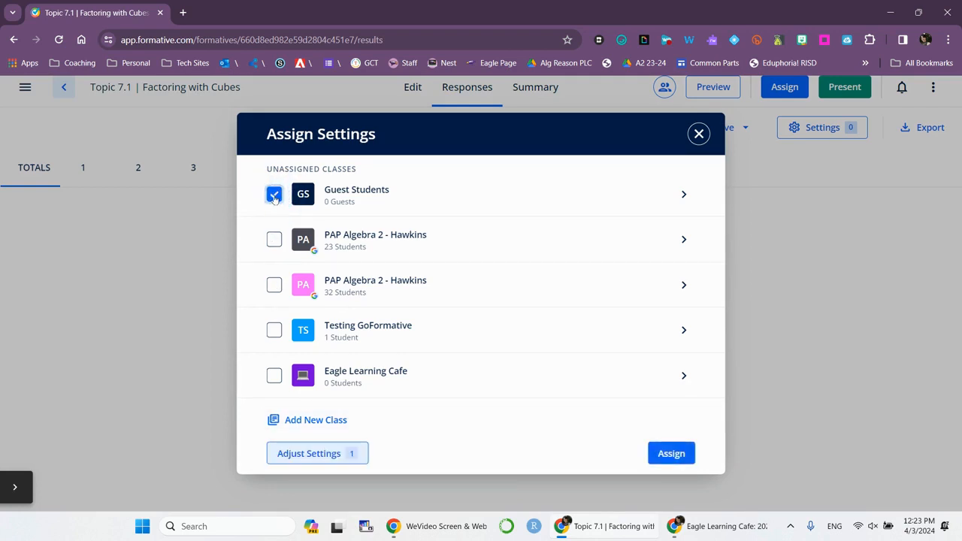
click(683, 194)
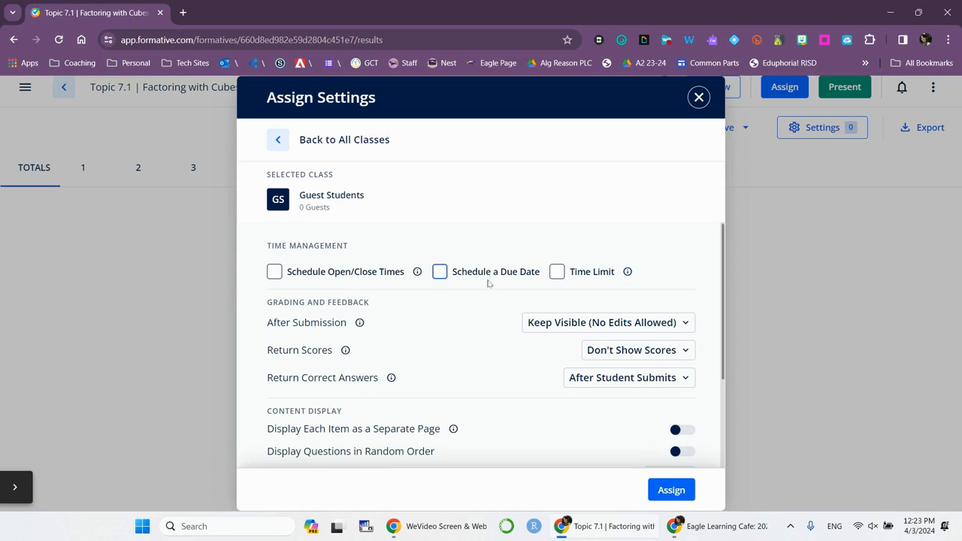
Check the After Submission options for Guest Students and set Return Scores to After Student Submits
scroll(495, 278, down, 1)
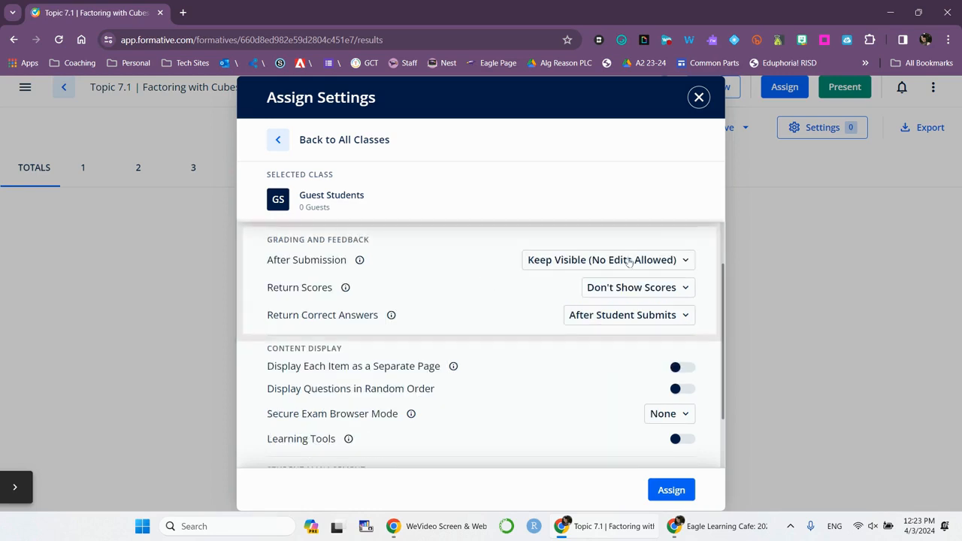
click(560, 270)
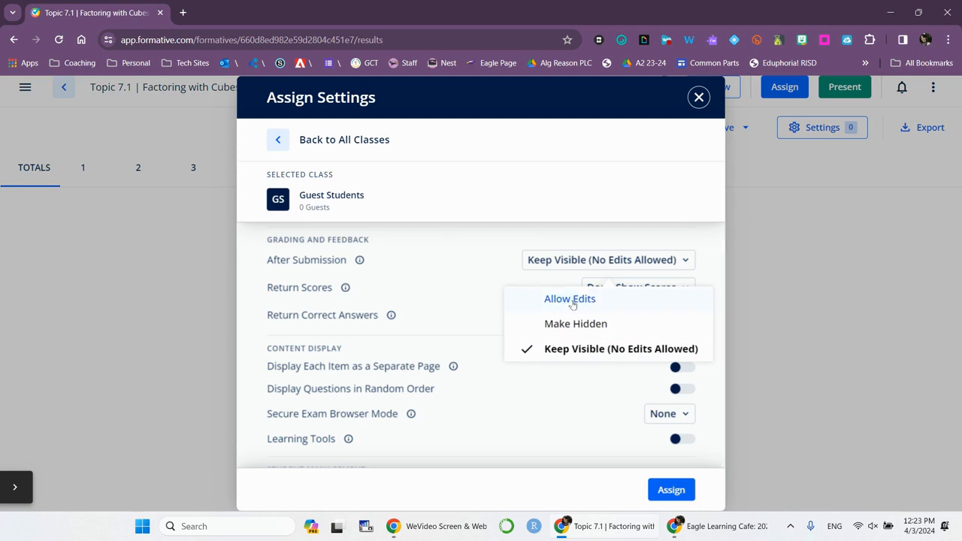
click(506, 269)
click(614, 295)
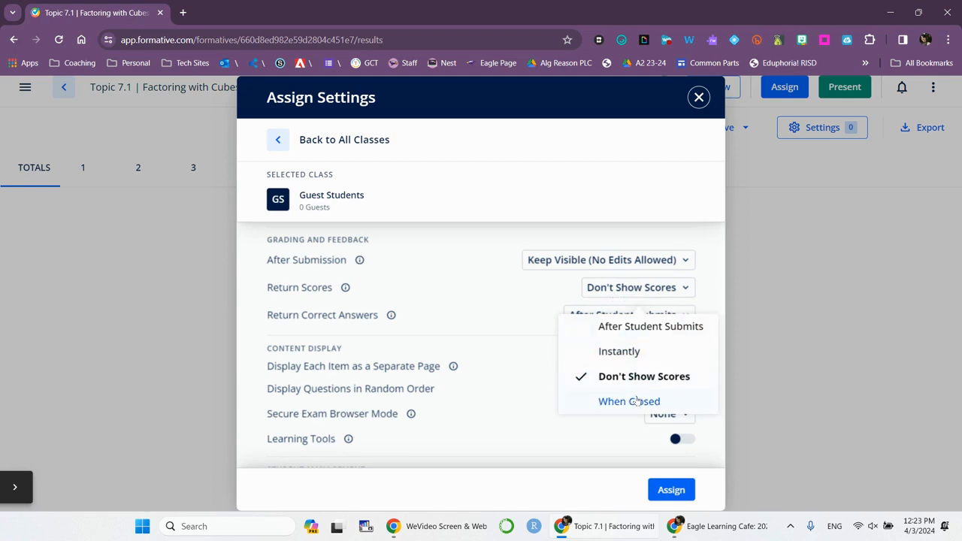
click(664, 327)
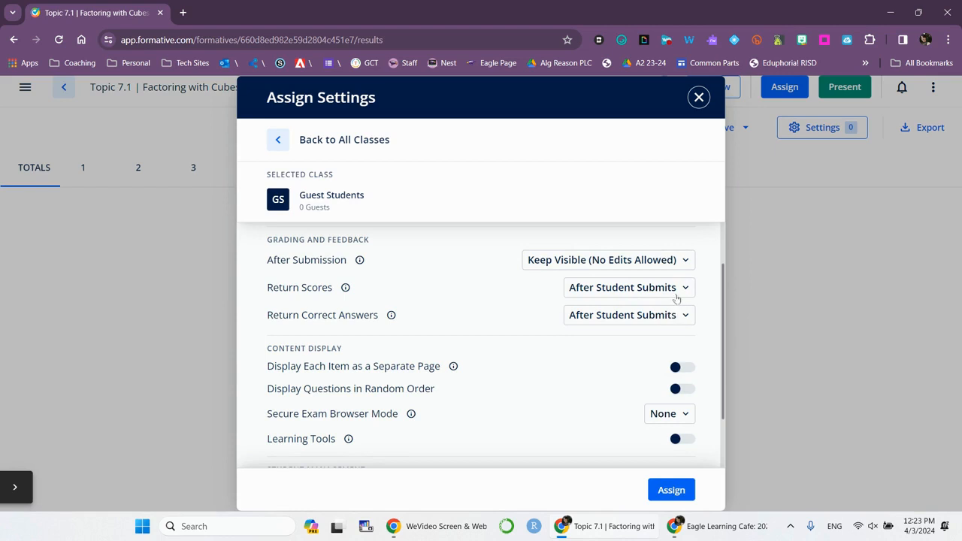
Check the Return Correct Answers options, assign the formative to Guest Students and close the assign settings
click(671, 322)
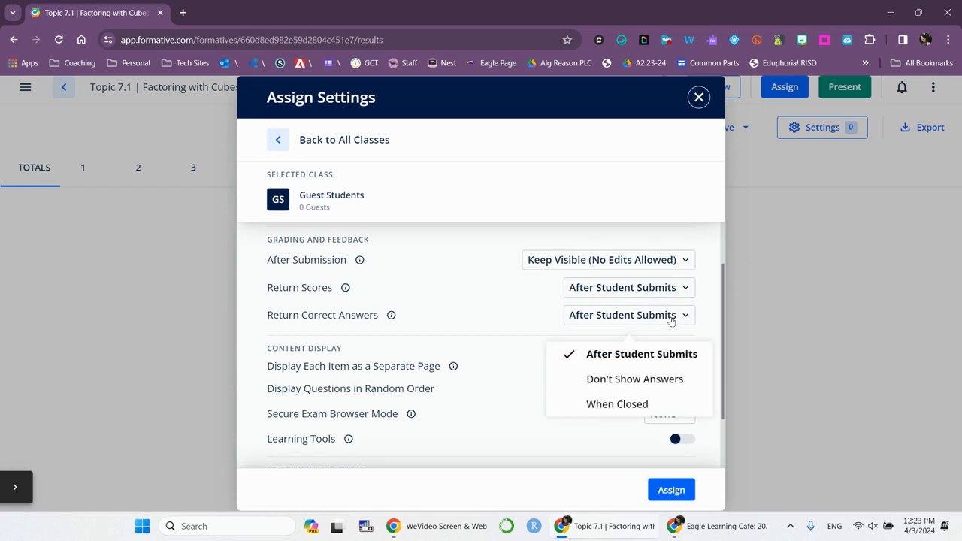
scroll(661, 451, down, 1)
click(670, 489)
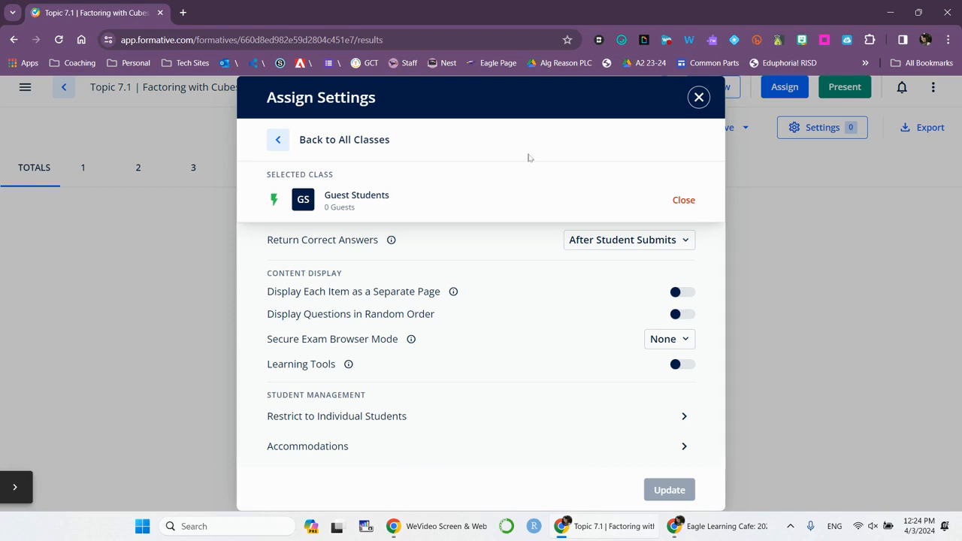
click(698, 98)
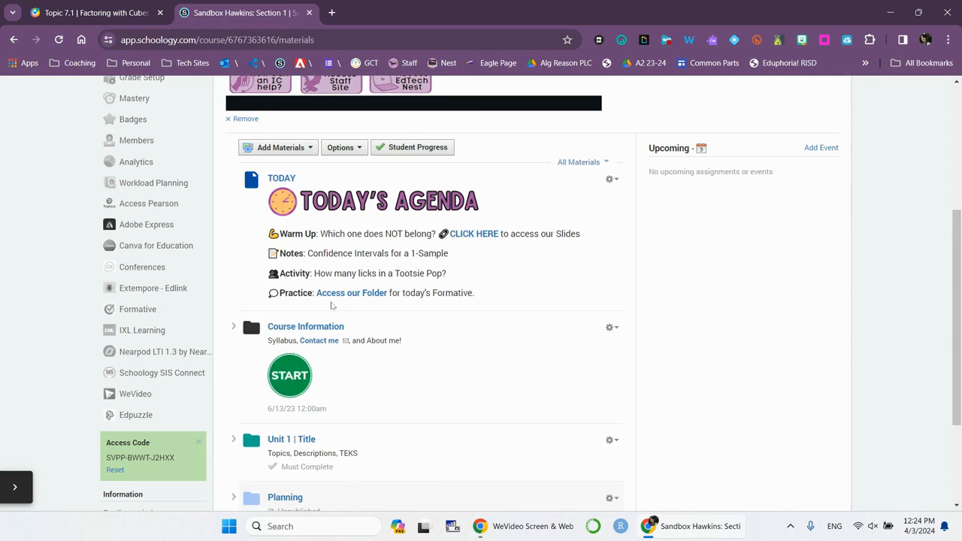
In the Schoology sandbox course, add the formative "Topic 7.1 | Factoring with Cubes" between Today's Agenda and Course Information
scroll(451, 248, down, 1)
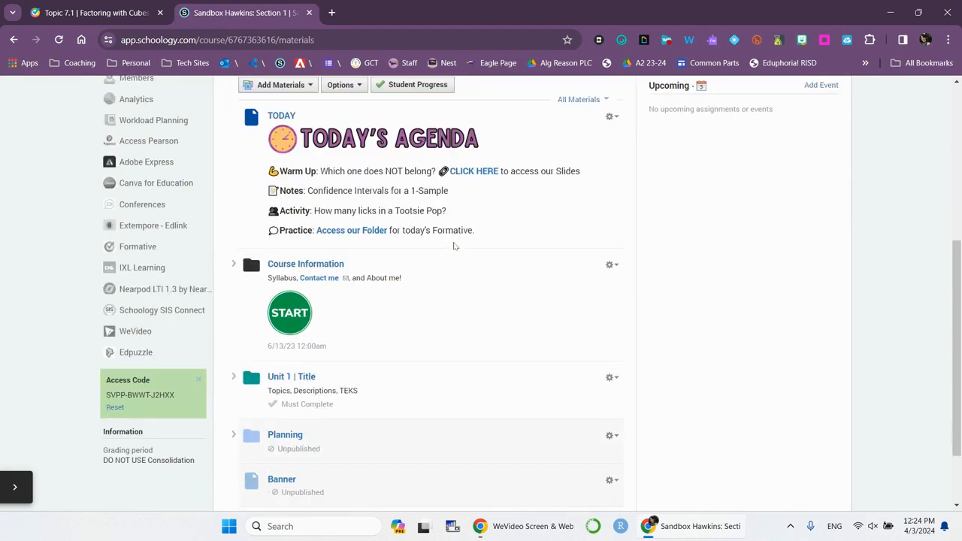
click(241, 249)
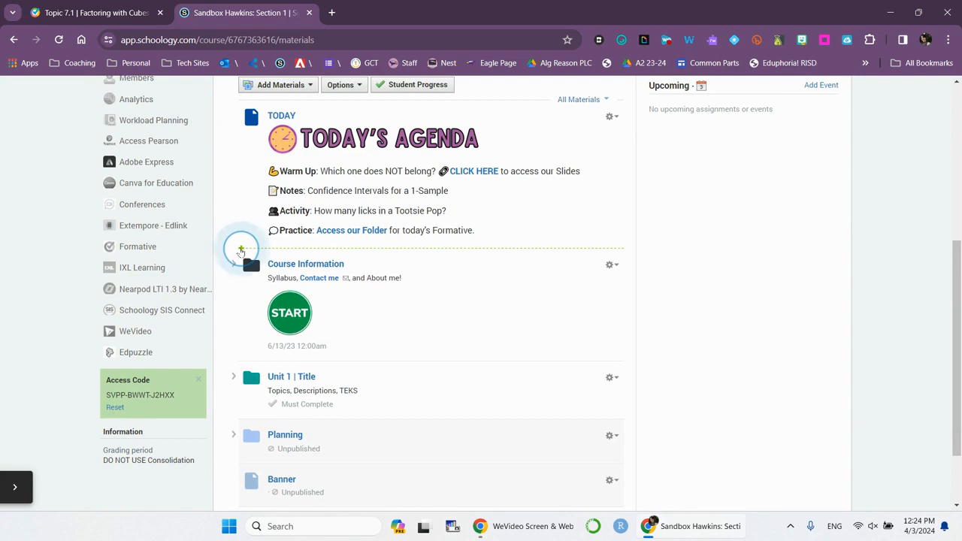
click(240, 250)
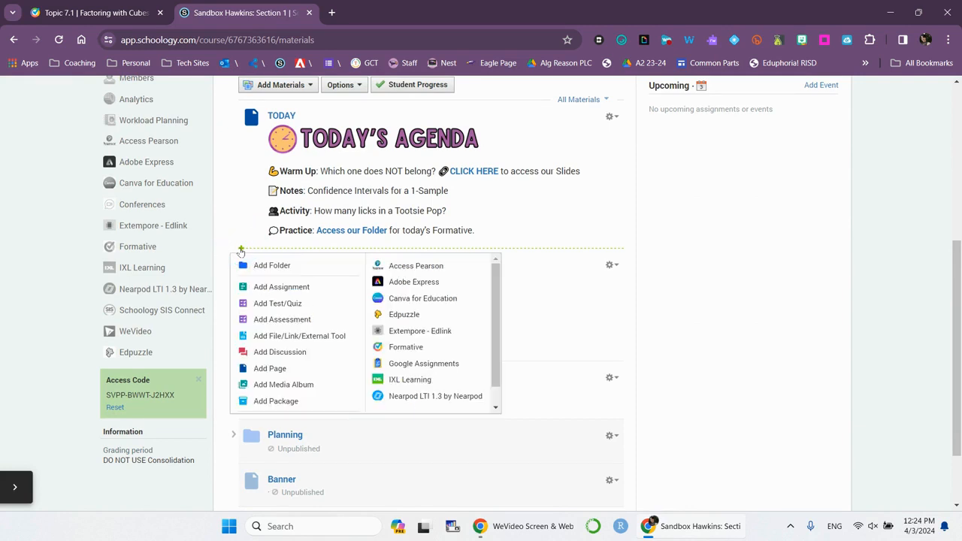
click(414, 348)
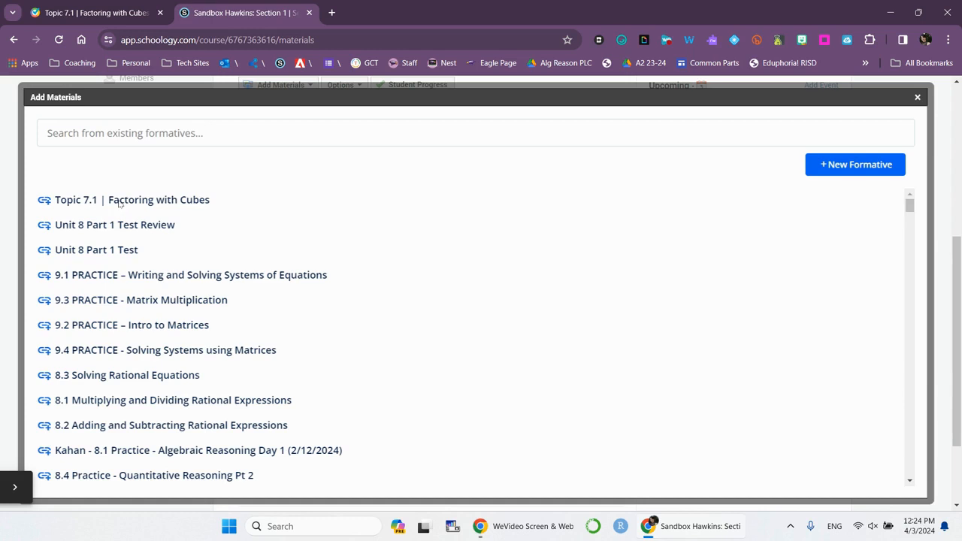
click(118, 201)
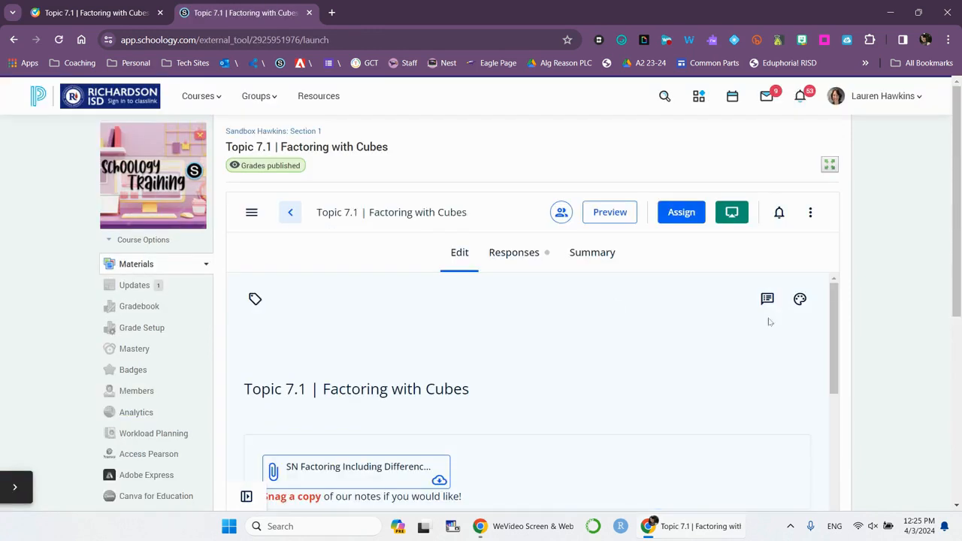
Examine the embedded formative in Schoology, including its student responses view
scroll(843, 272, down, 1)
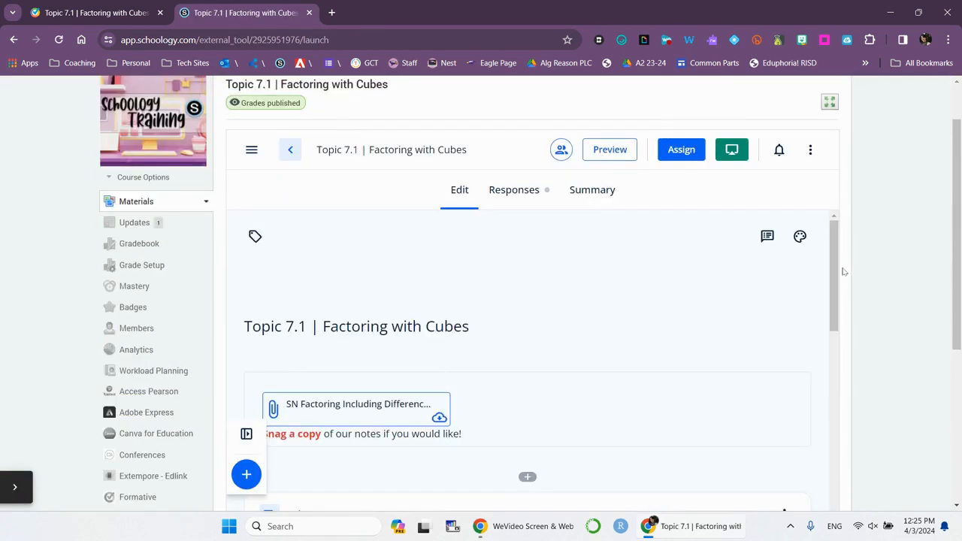
click(529, 190)
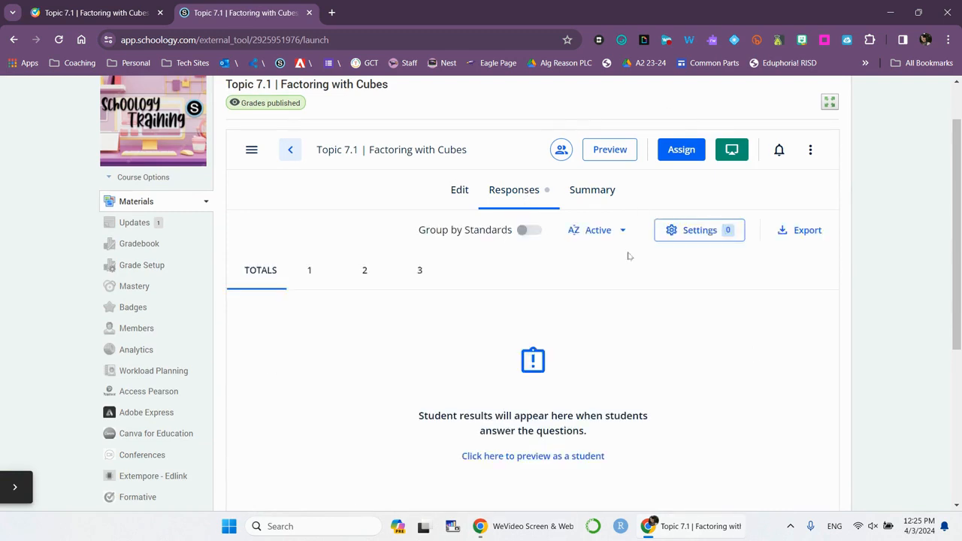
scroll(629, 256, up, 1)
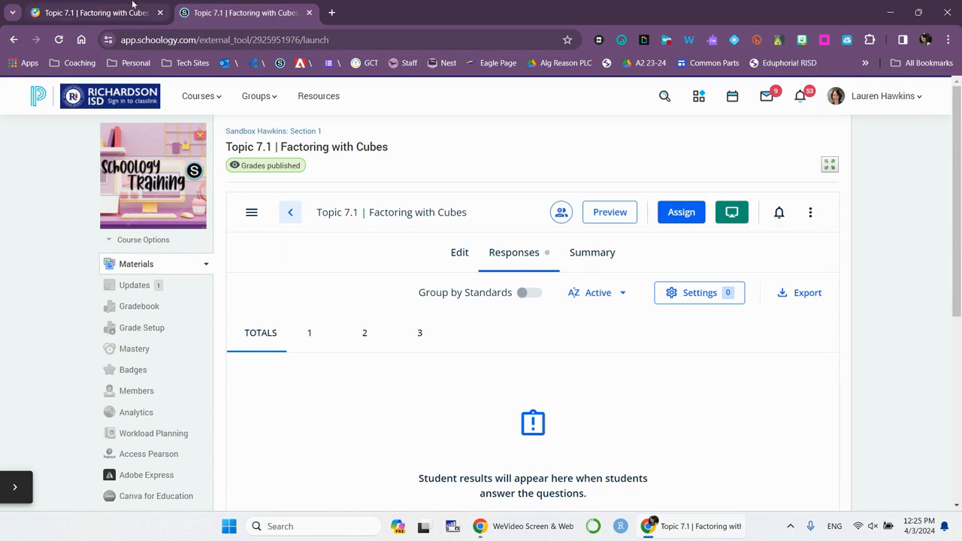
Switch back to Formative and open the presentation options for the Factoring with Cubes formative
click(130, 5)
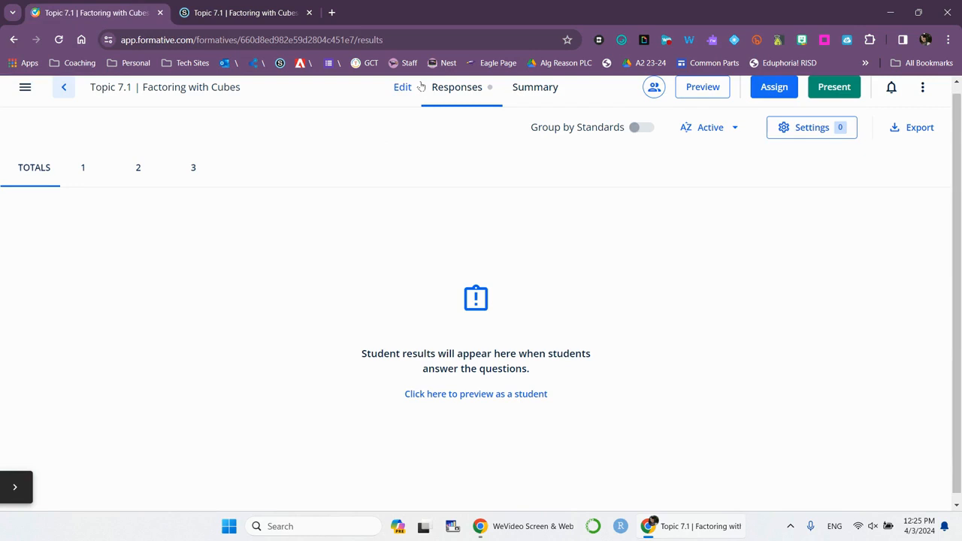
click(834, 94)
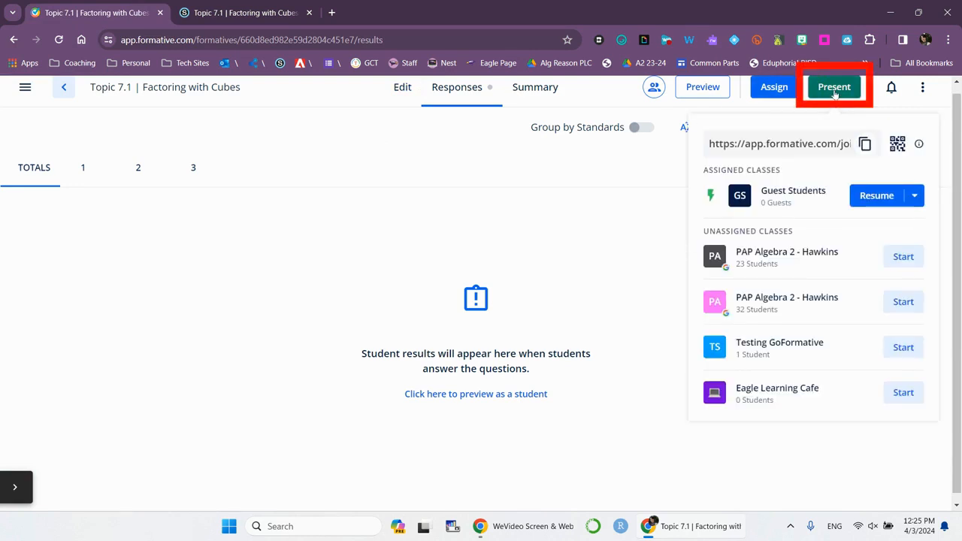